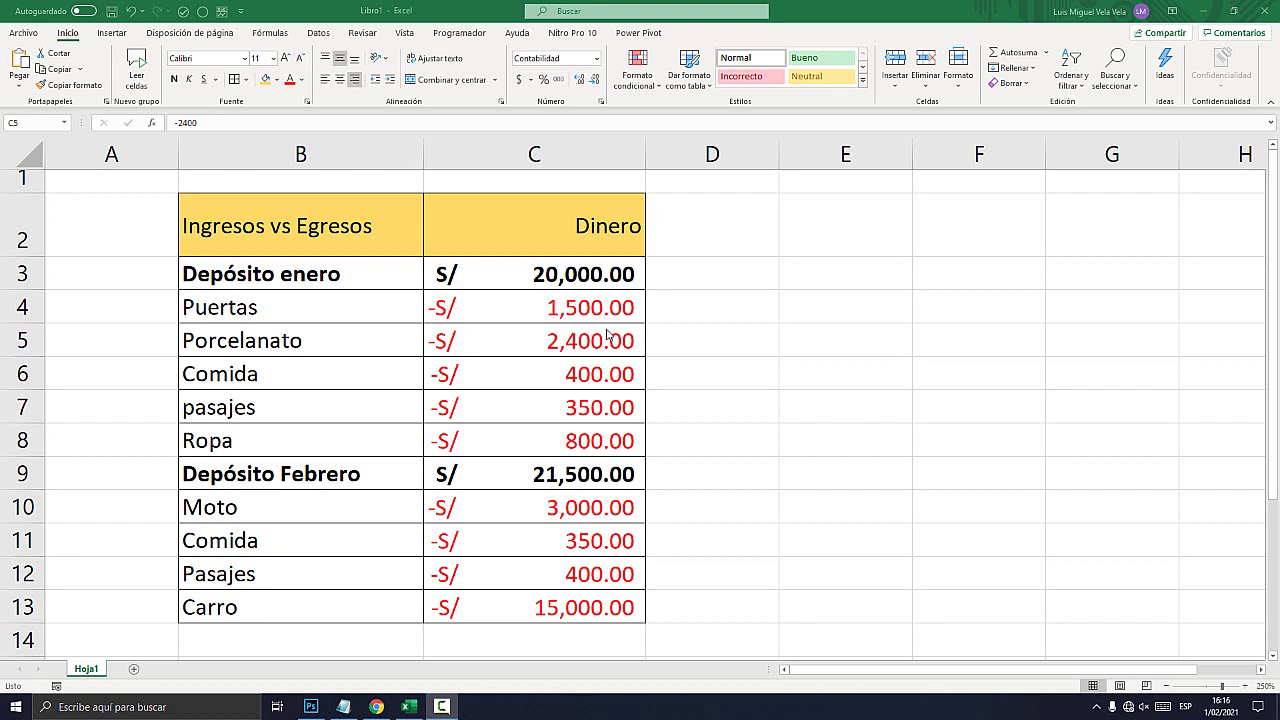
Select the January and February expense amounts, the whole table, then the Dinero column.
drag(590, 309, 592, 437)
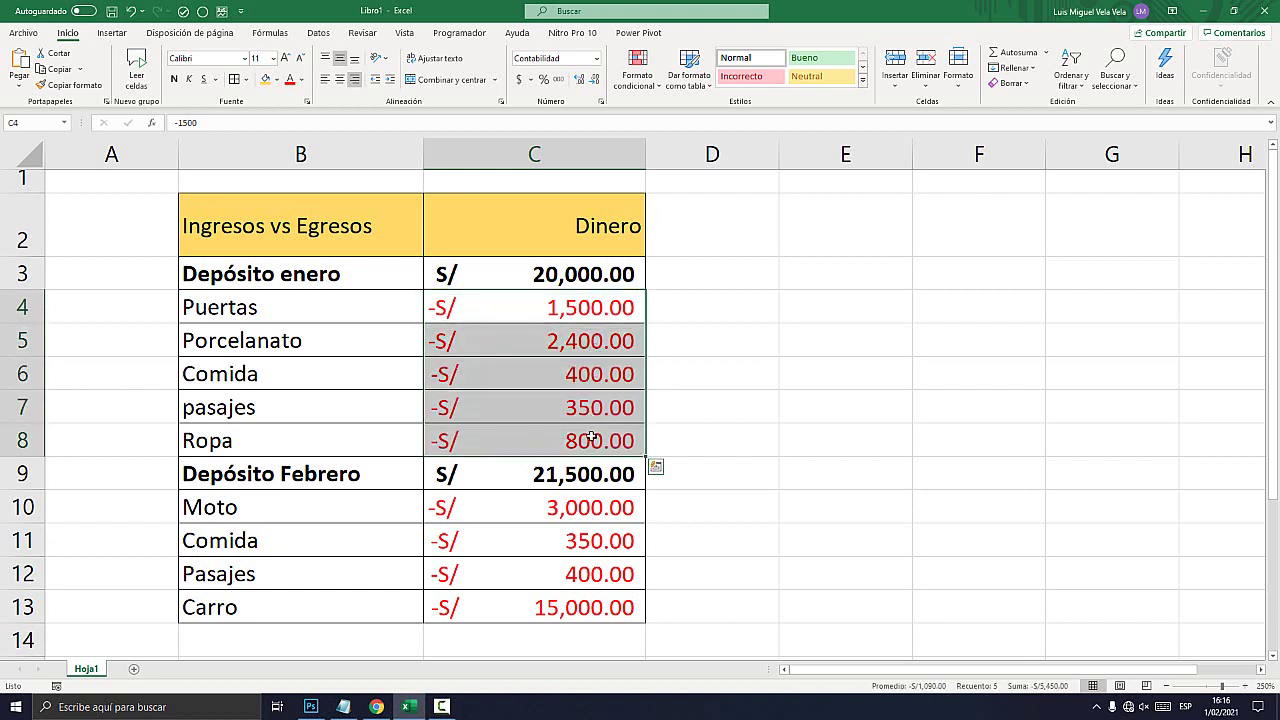
drag(593, 506, 590, 605)
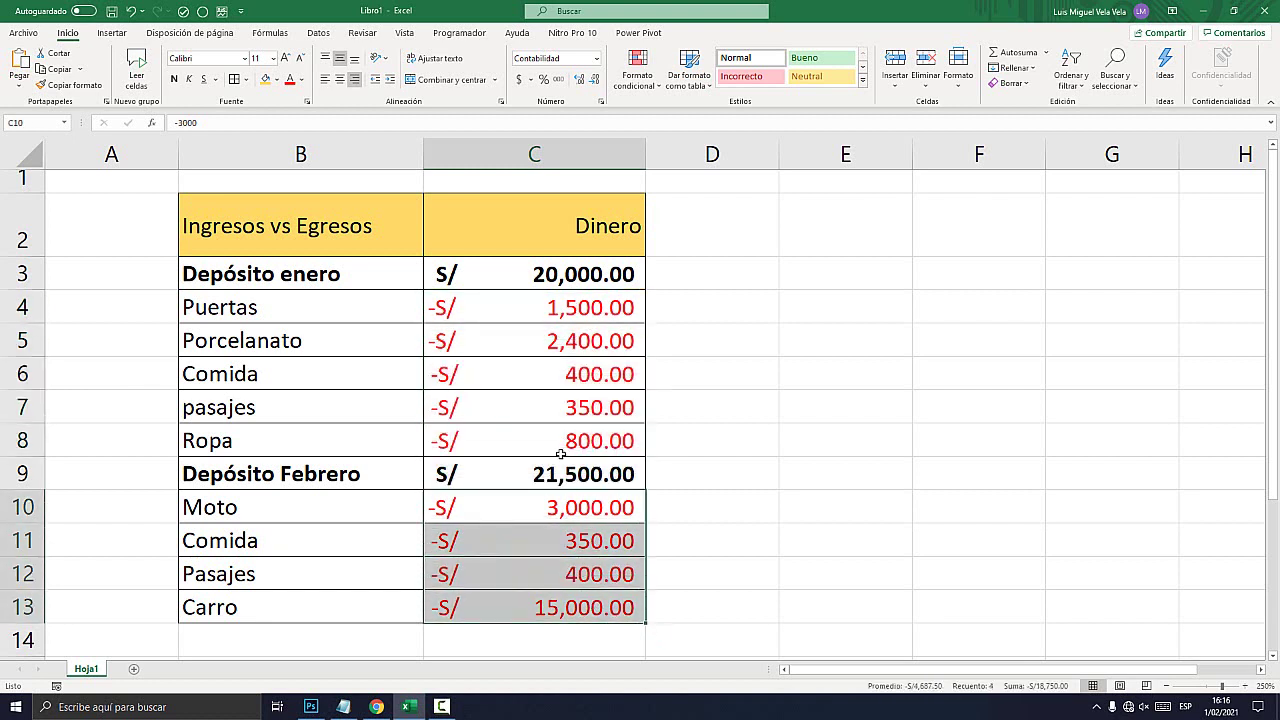
drag(297, 214, 529, 600)
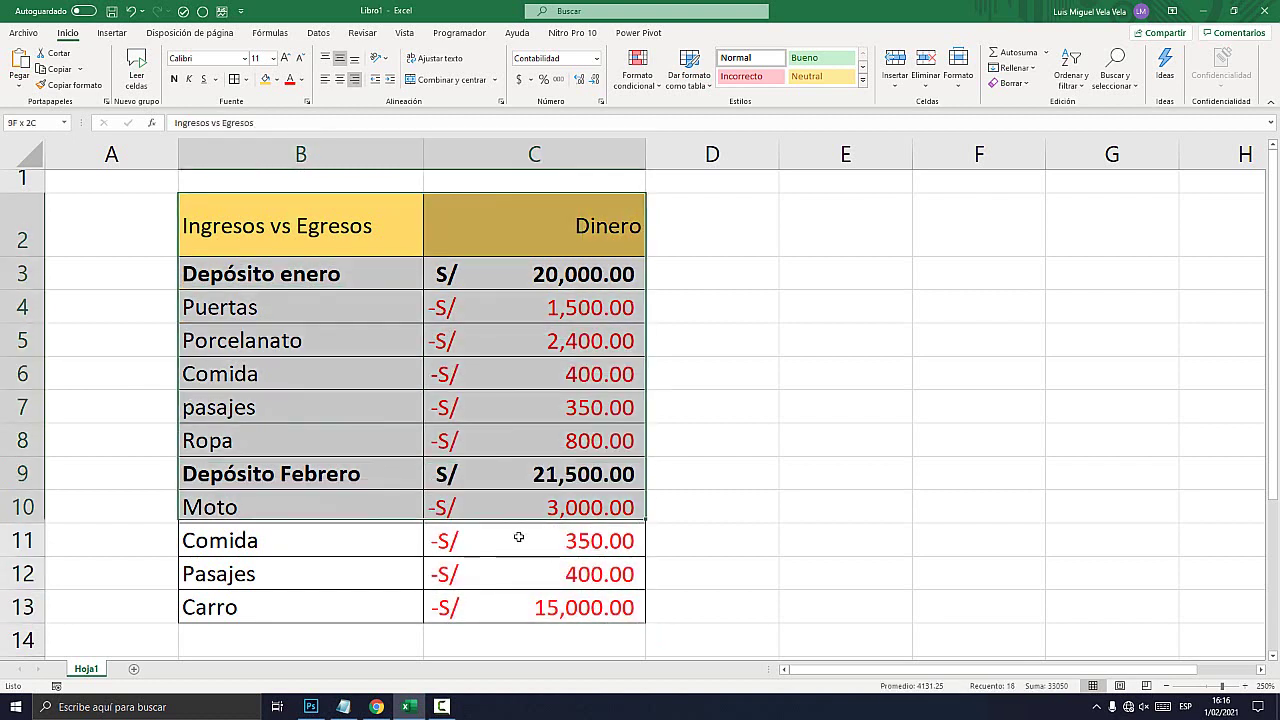
click(383, 371)
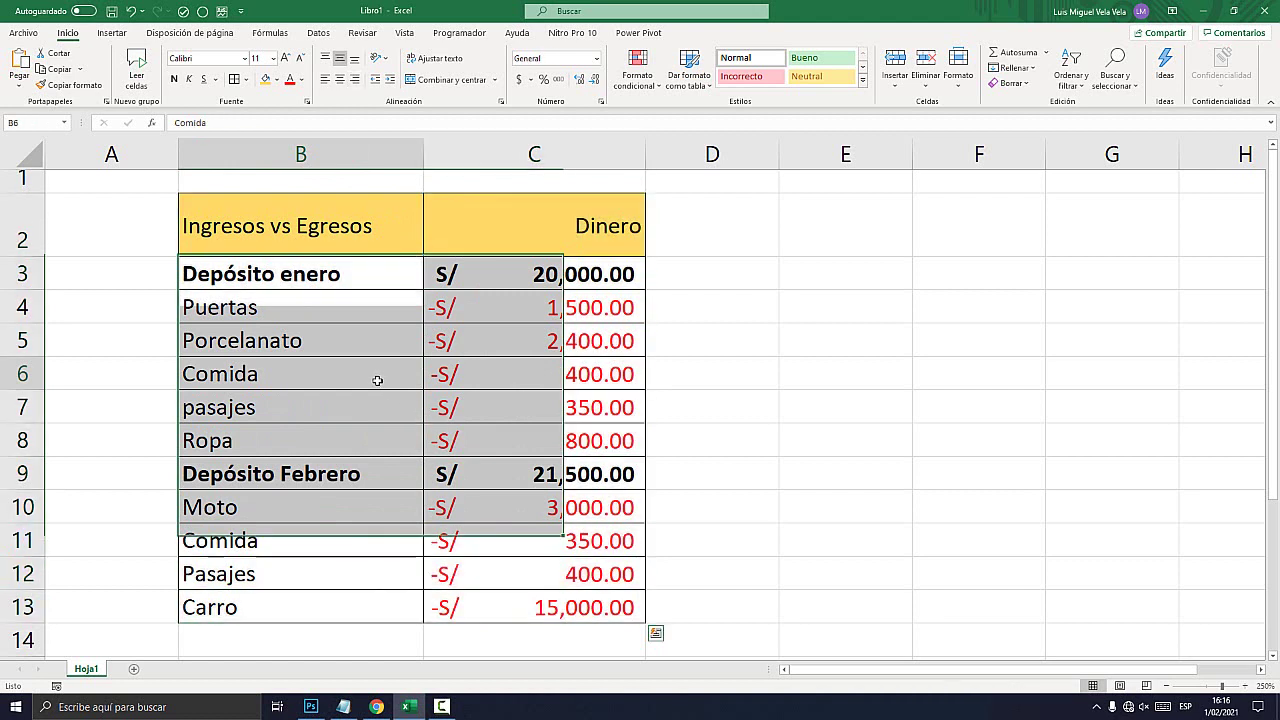
click(536, 156)
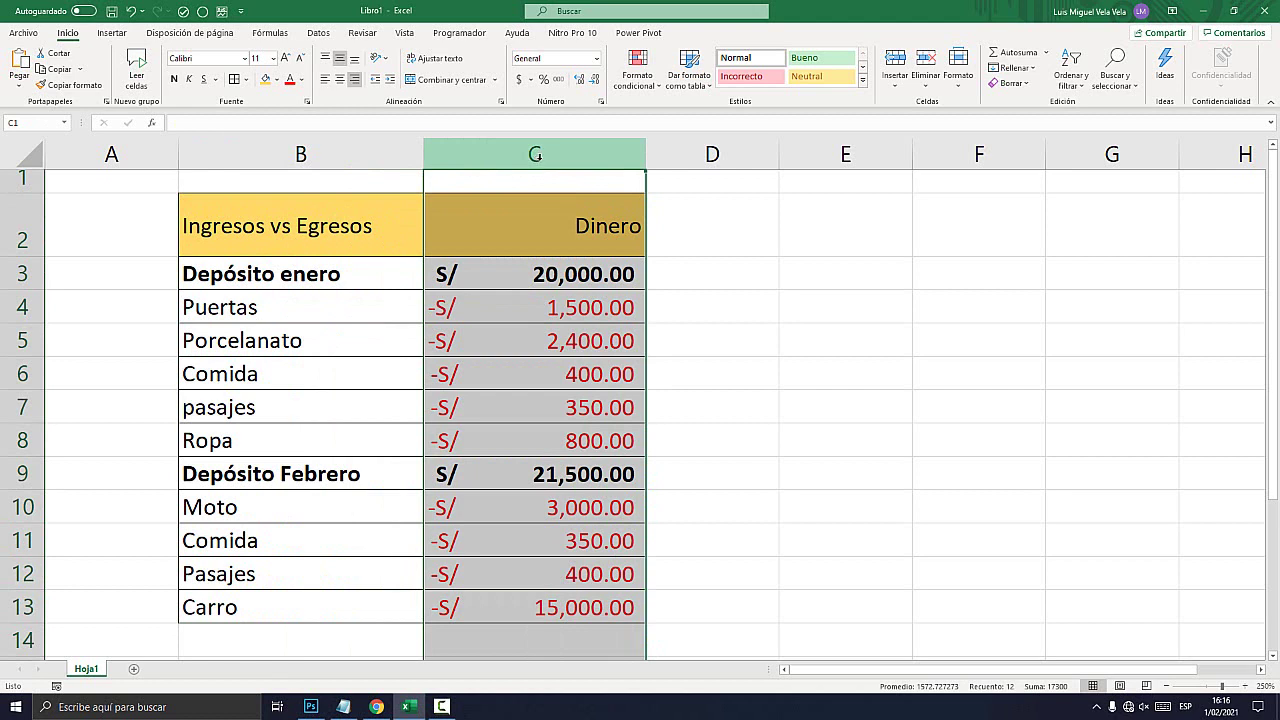
Inspect the Depósito enero label and amount, briefly editing the cell before cancelling.
click(554, 282)
click(316, 278)
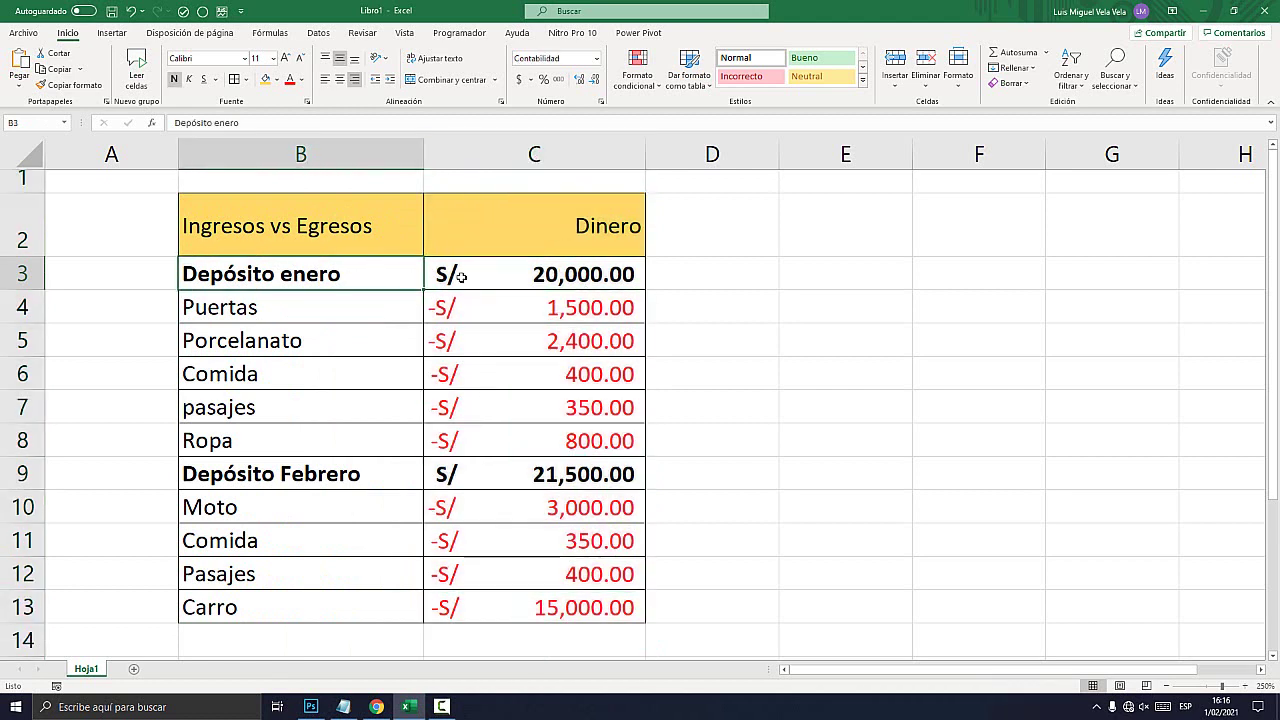
shift+click(461, 277)
click(436, 316)
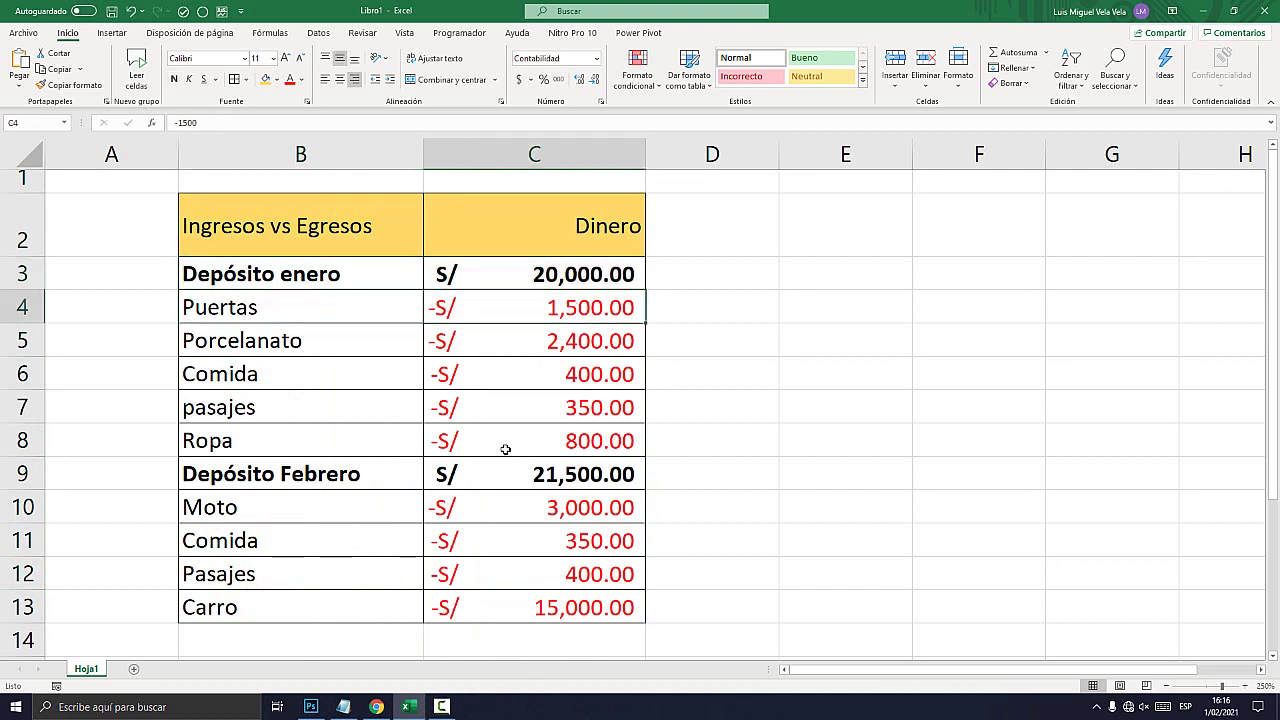
drag(505, 449, 503, 297)
click(304, 316)
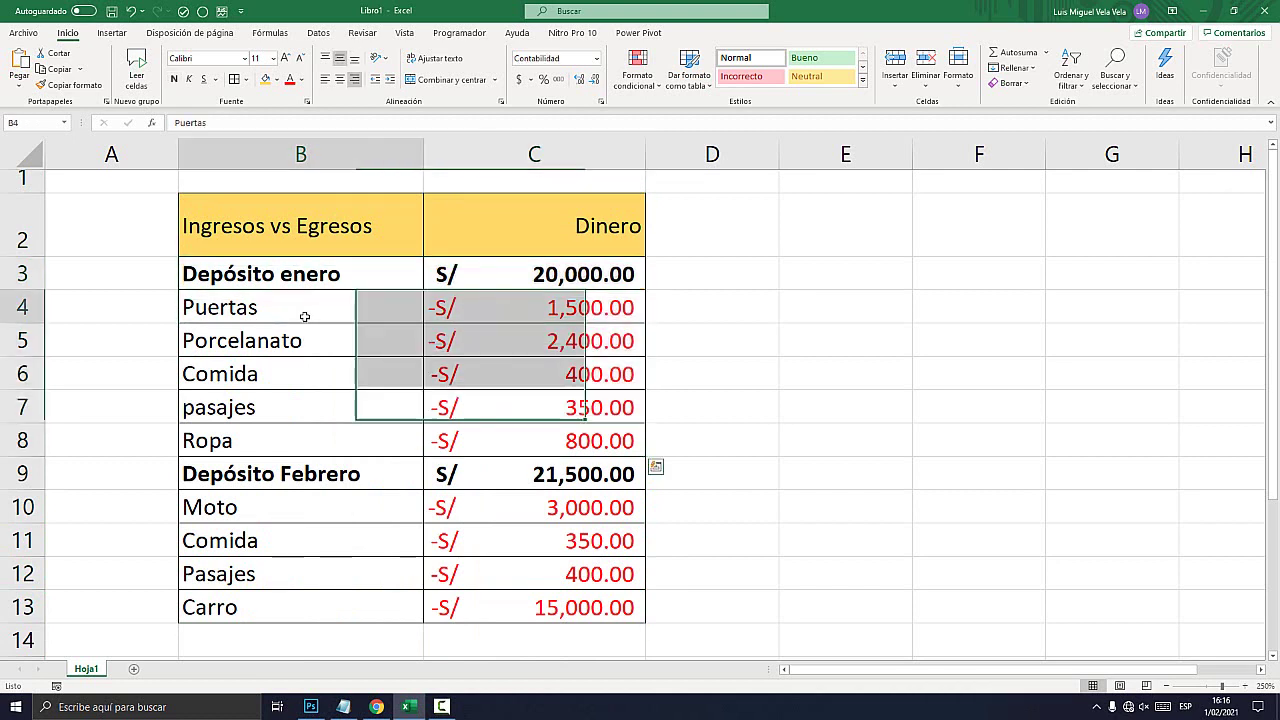
click(285, 286)
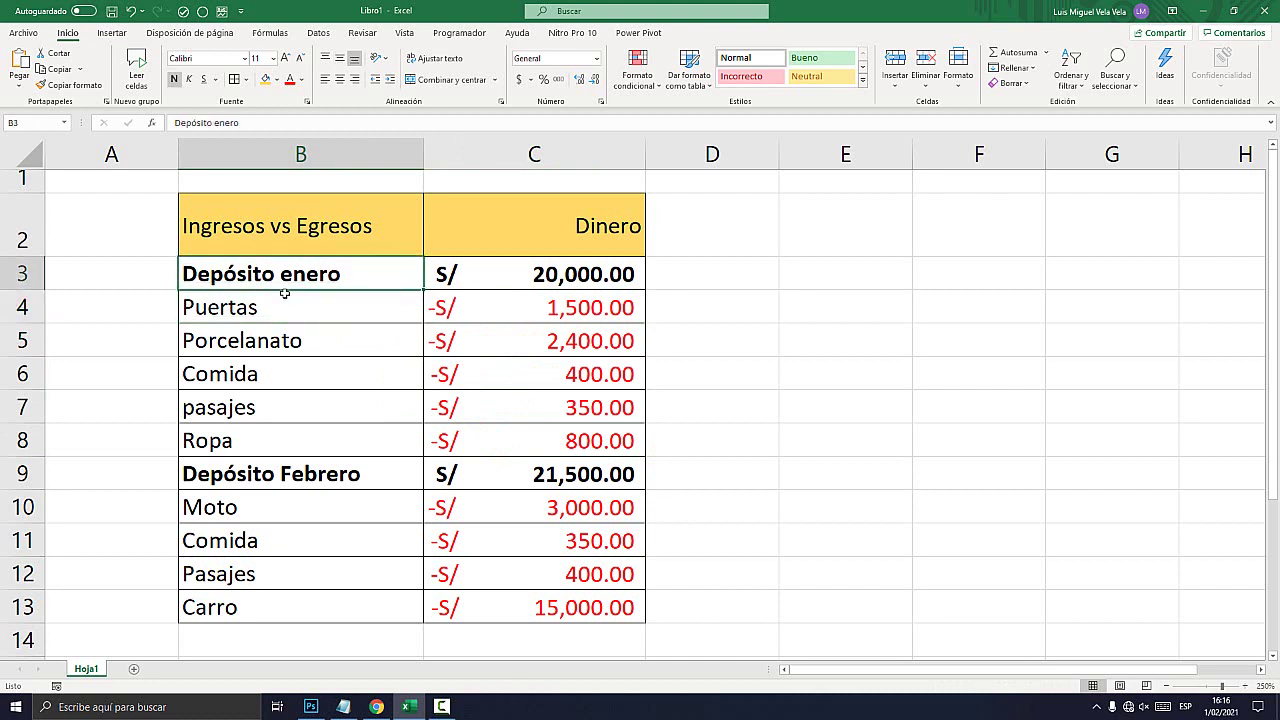
double_click(287, 275)
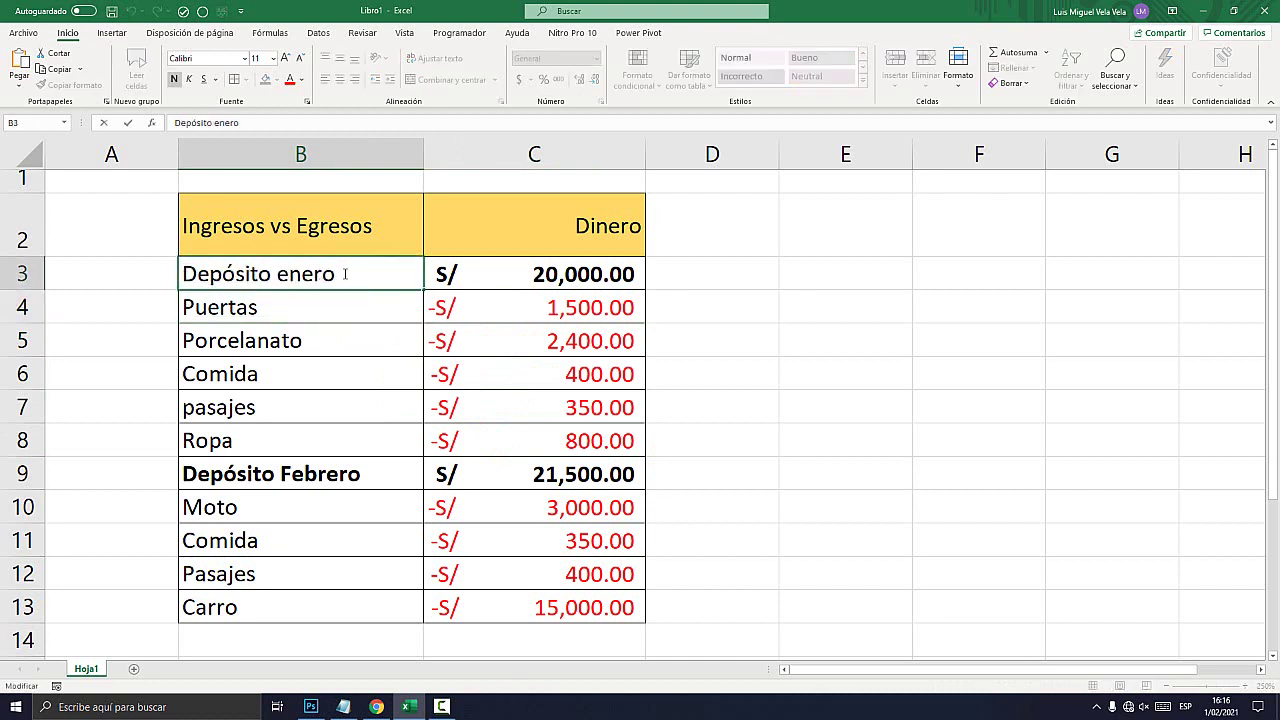
drag(337, 274, 277, 274)
key(Escape)
key(ctrl+n)
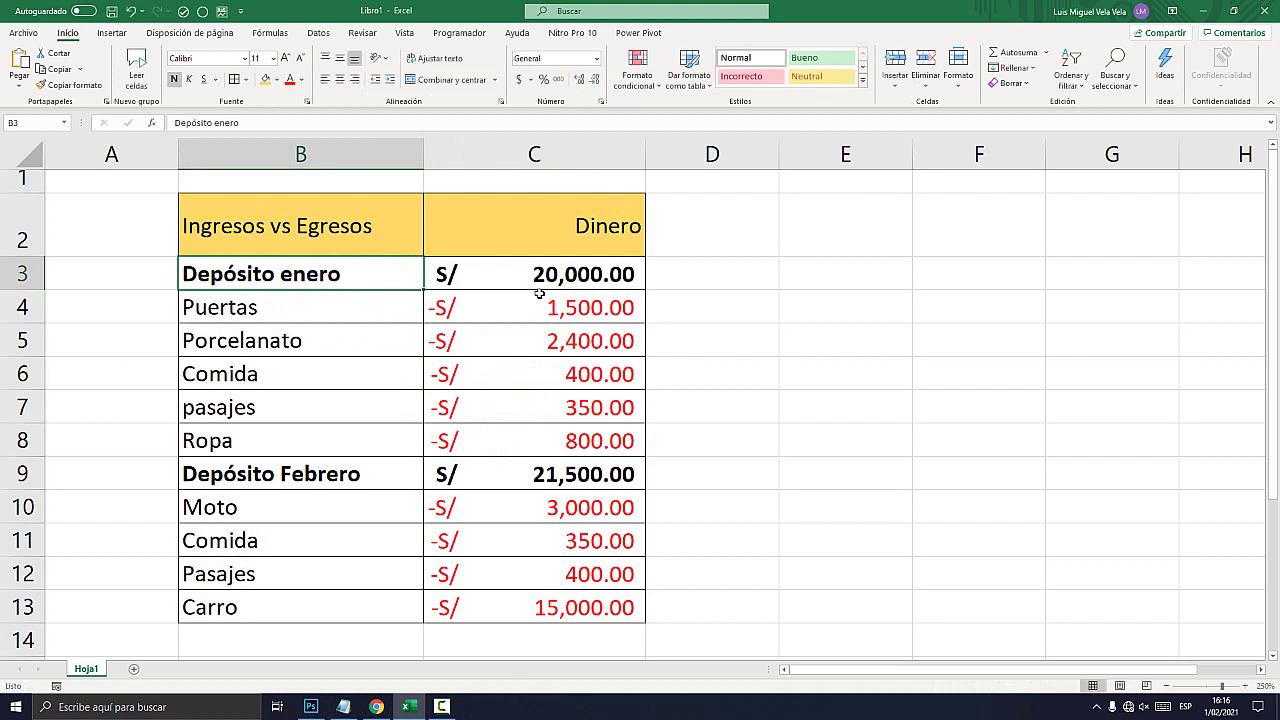
Step through the Depósito enero, Puertas, Porcelanato, Comida, pasajes and Ropa entries.
click(560, 273)
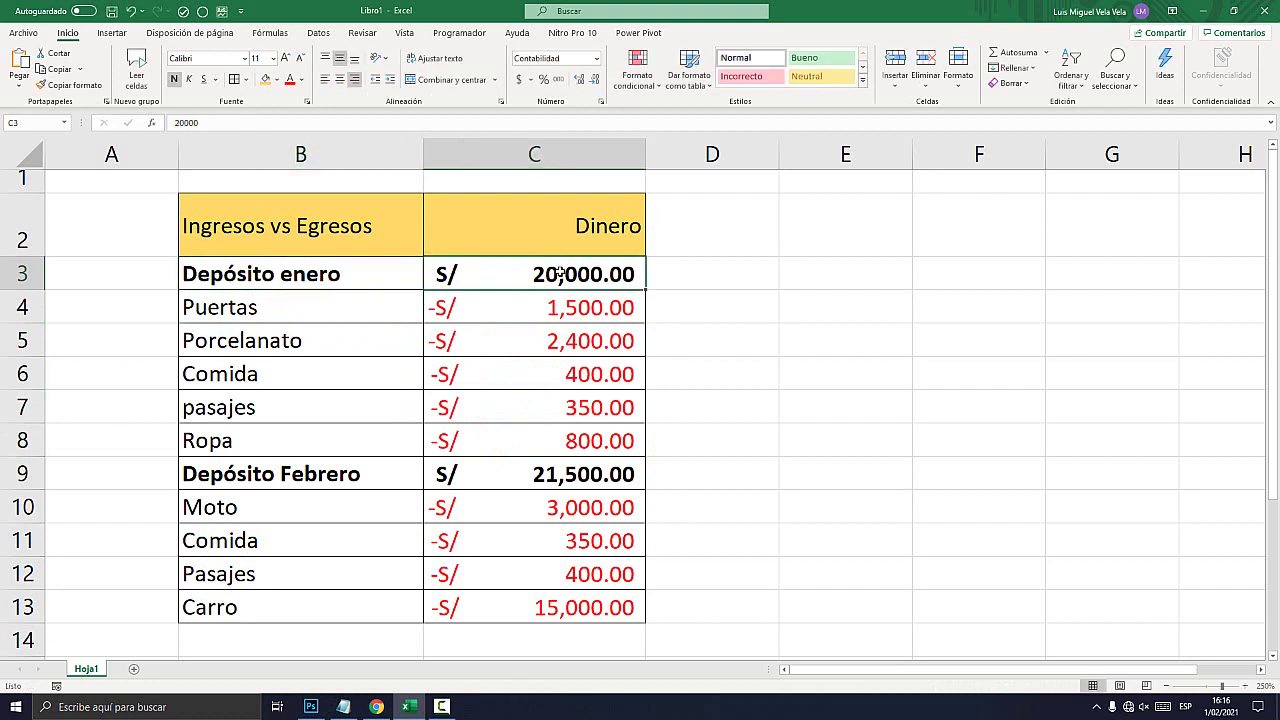
click(272, 308)
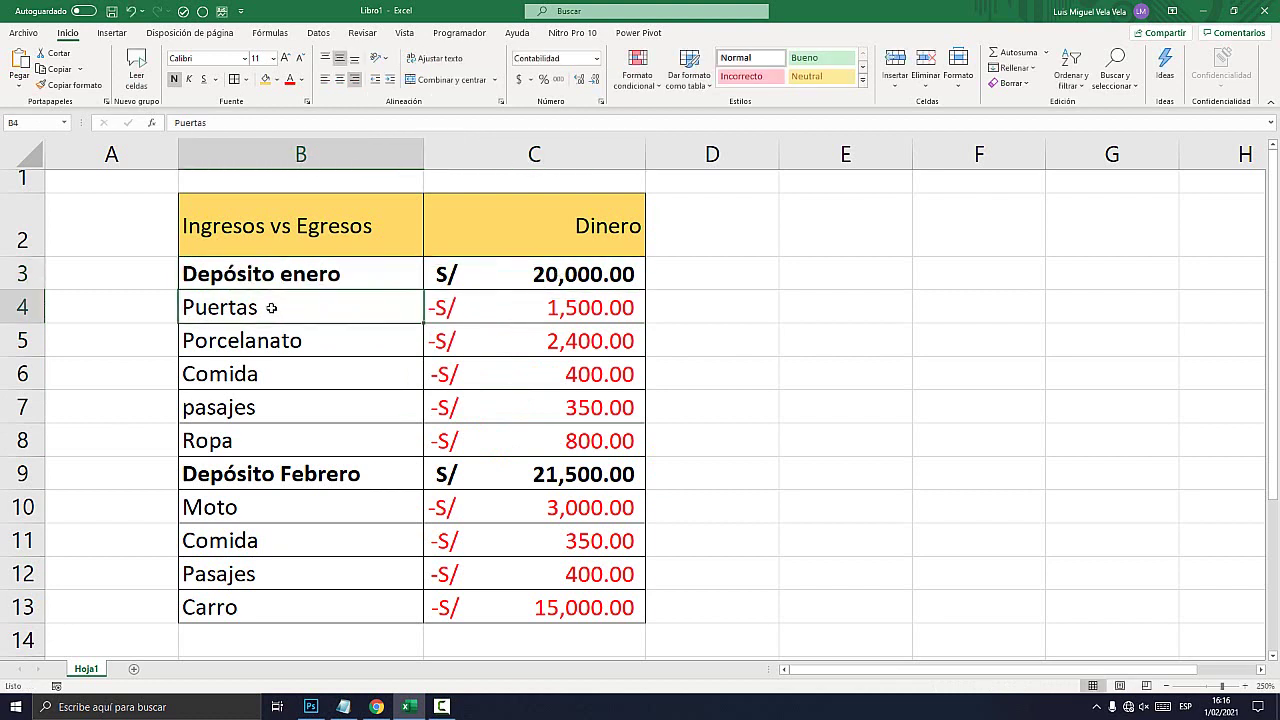
click(620, 310)
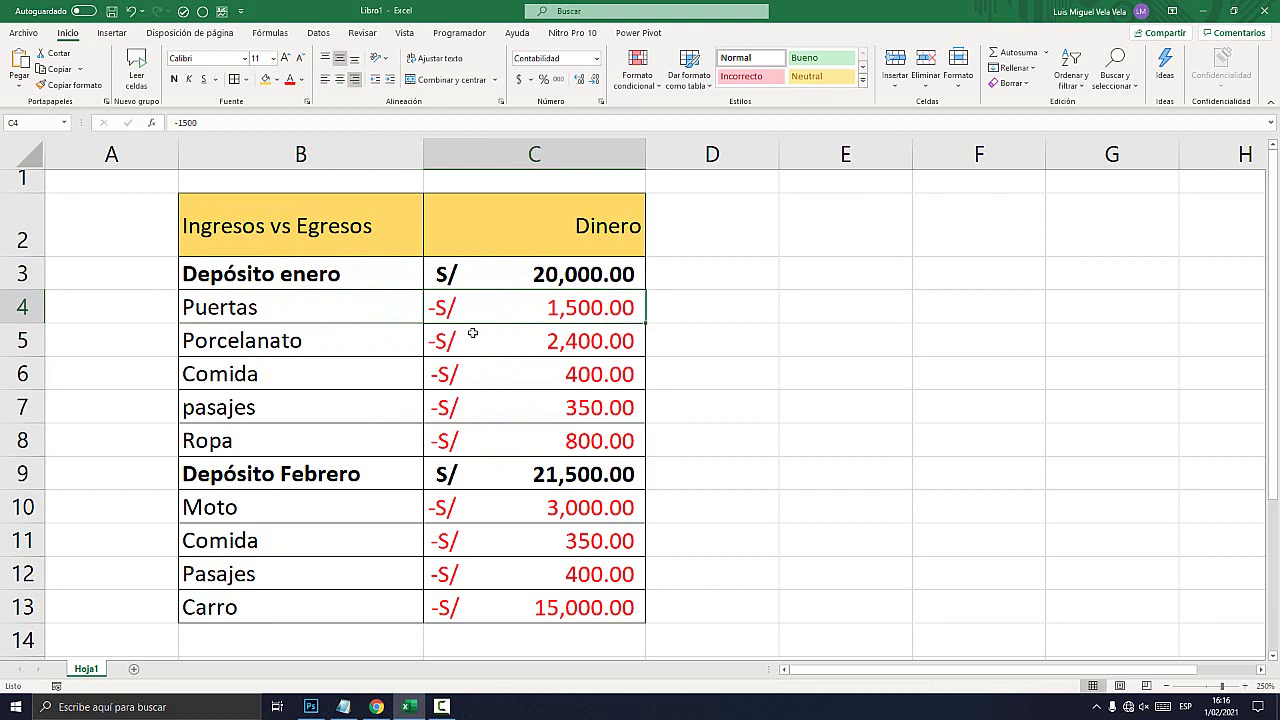
click(322, 342)
click(528, 341)
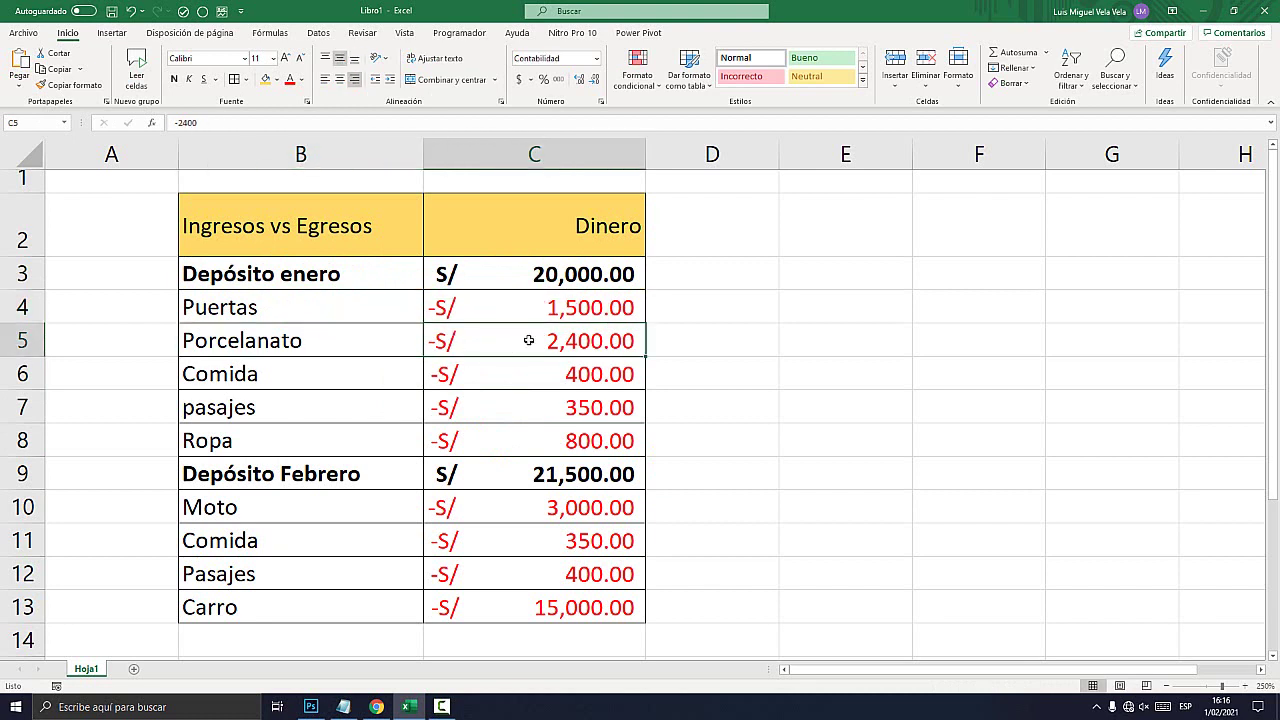
click(306, 376)
click(380, 408)
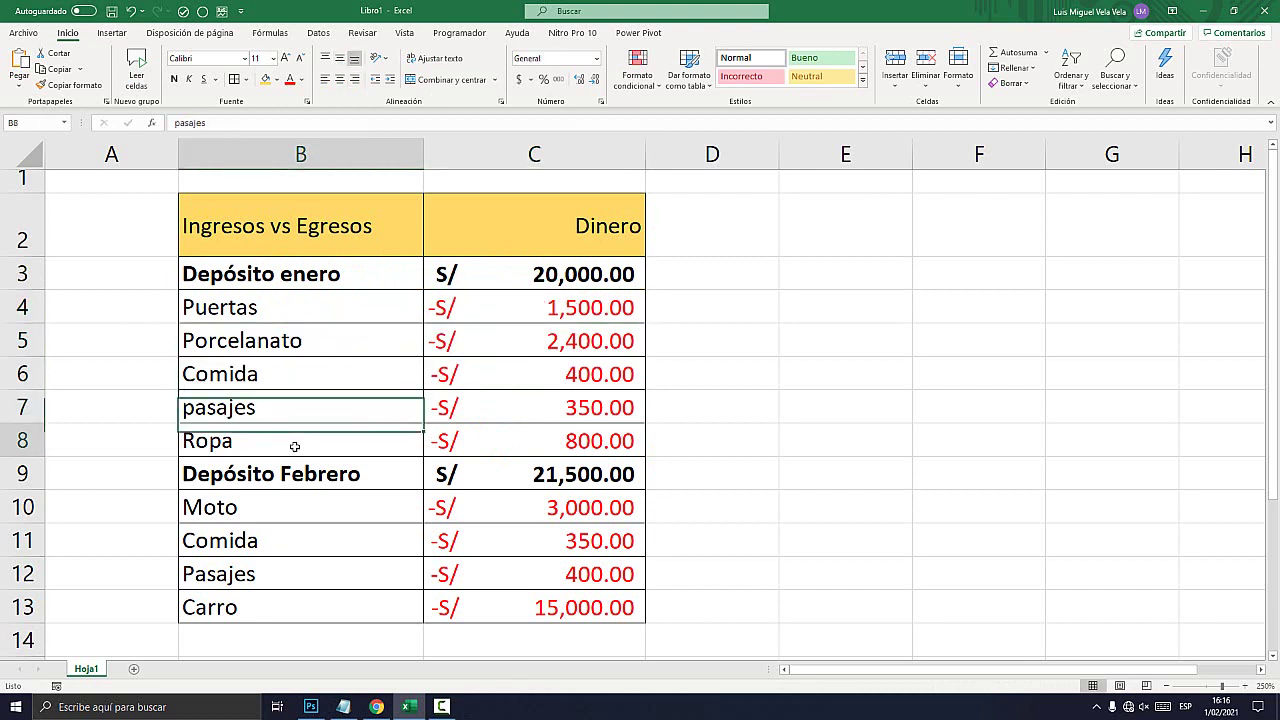
click(374, 444)
Select the expense amounts and the Dinero column, then all amounts C3:C13 to see their total.
drag(595, 441, 590, 356)
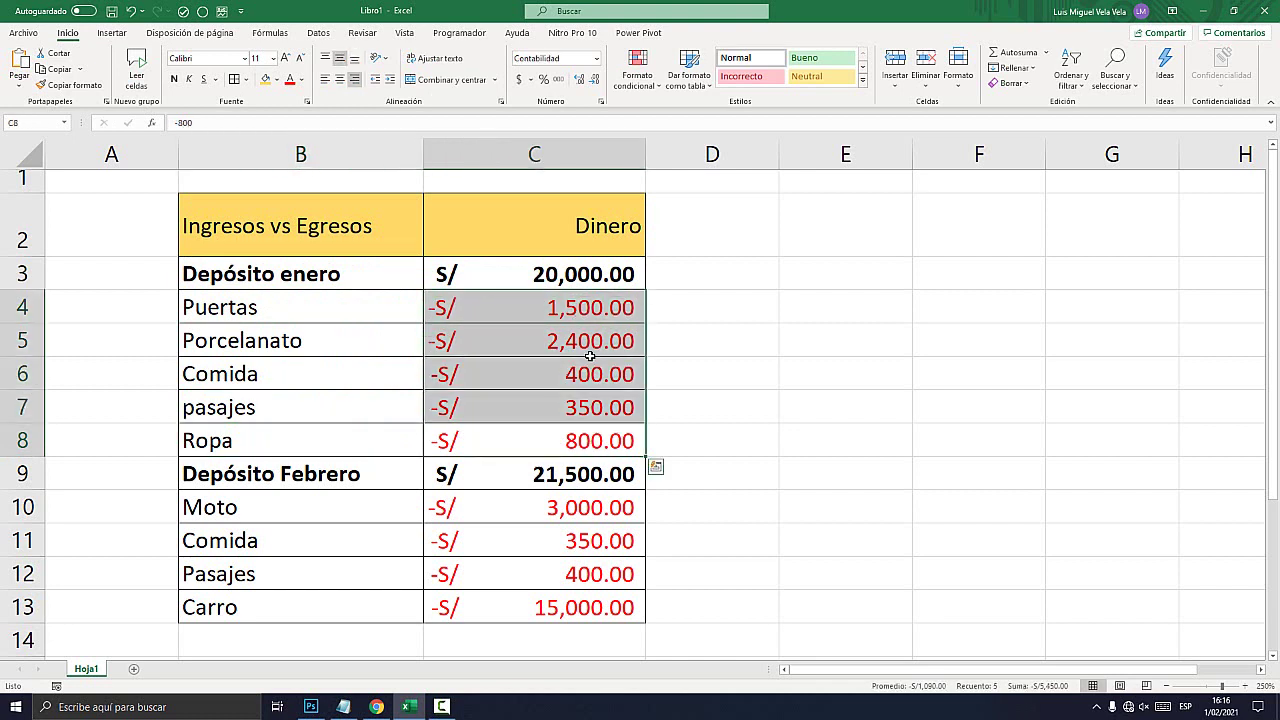
drag(562, 606, 588, 505)
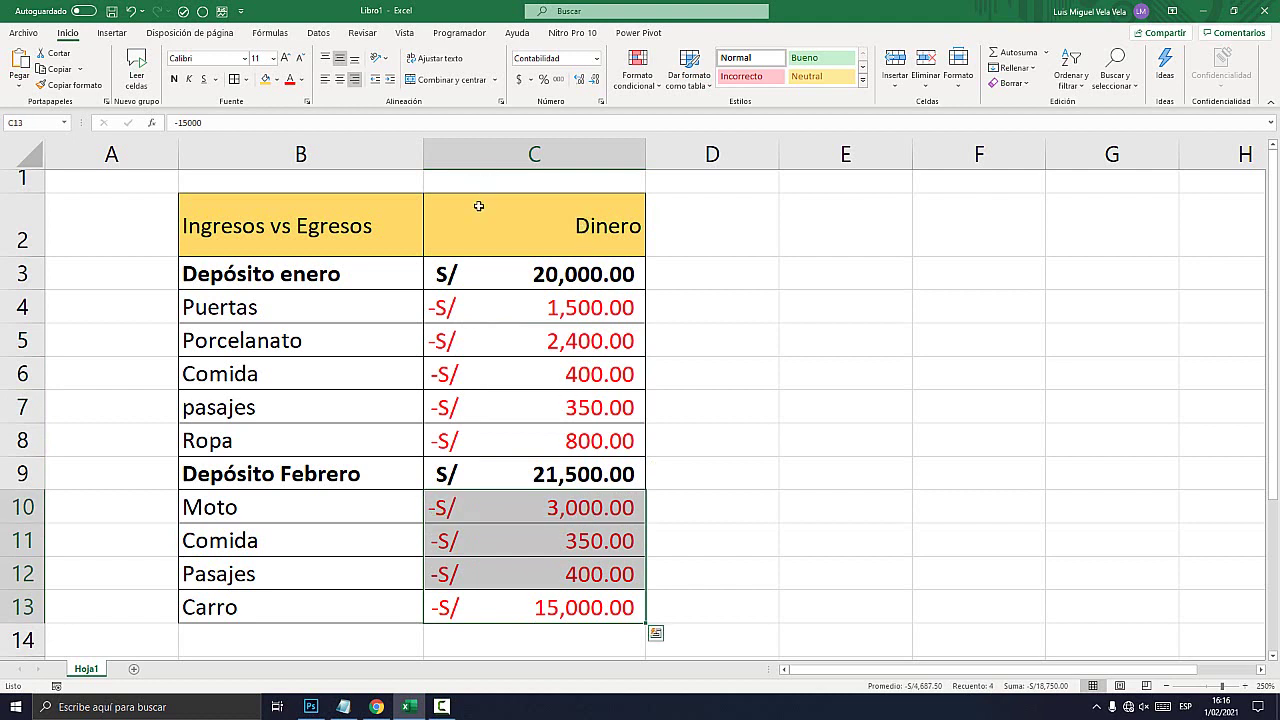
click(531, 156)
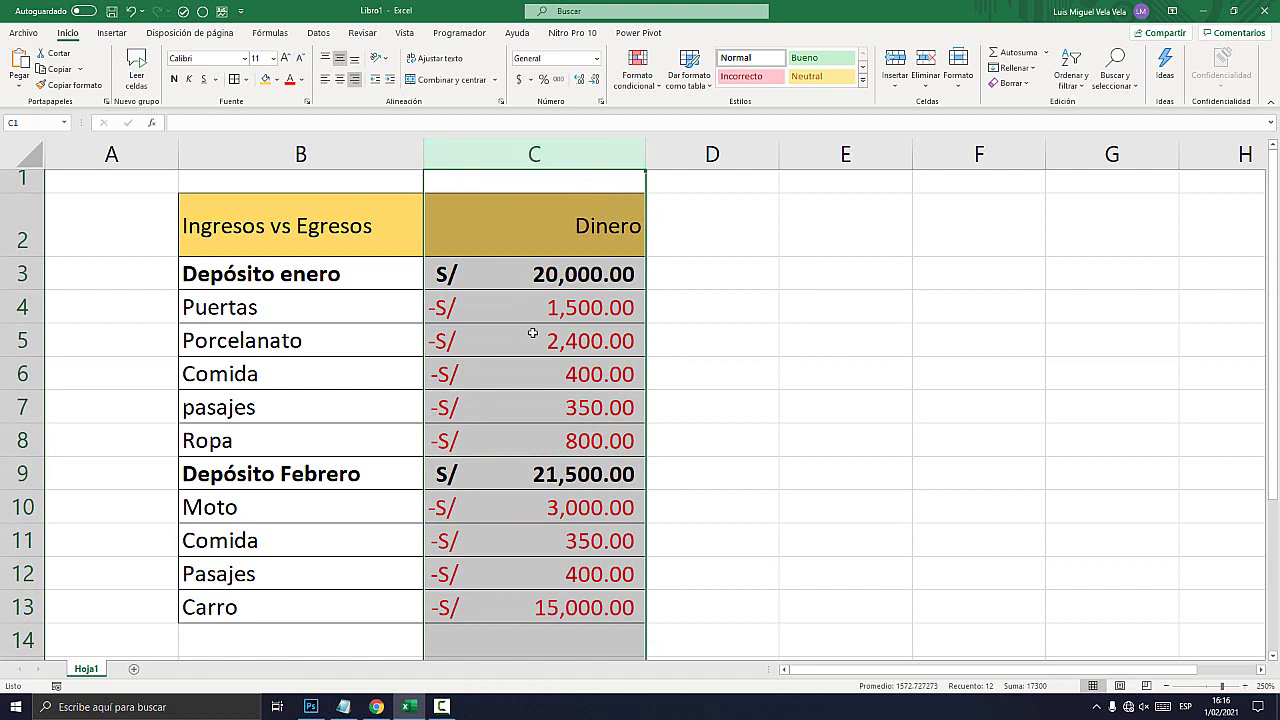
drag(543, 309, 574, 460)
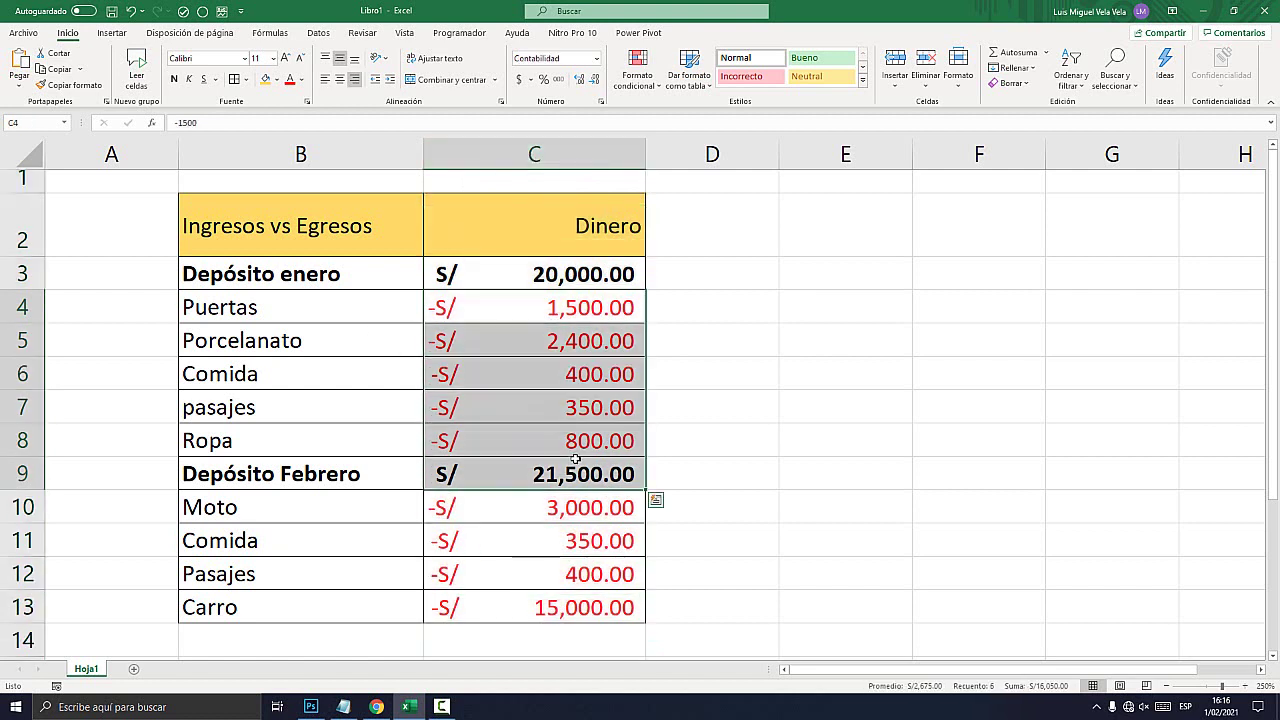
click(735, 315)
drag(553, 288, 563, 607)
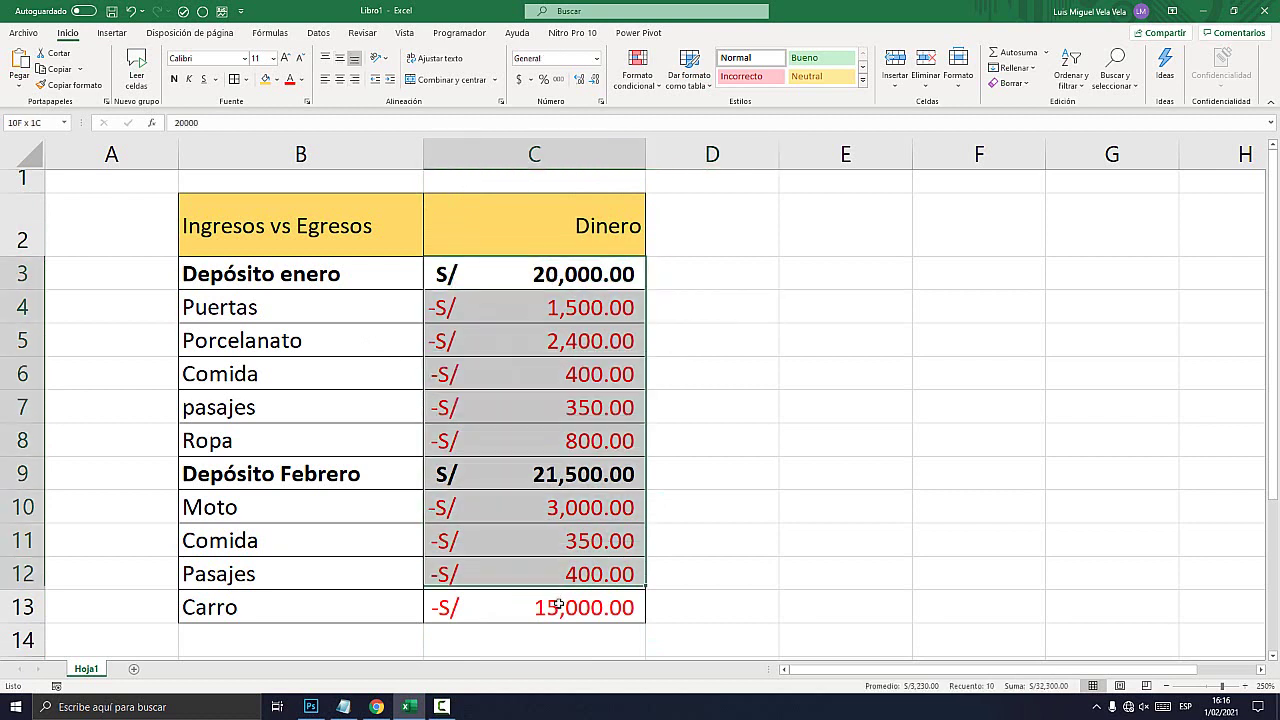
click(550, 411)
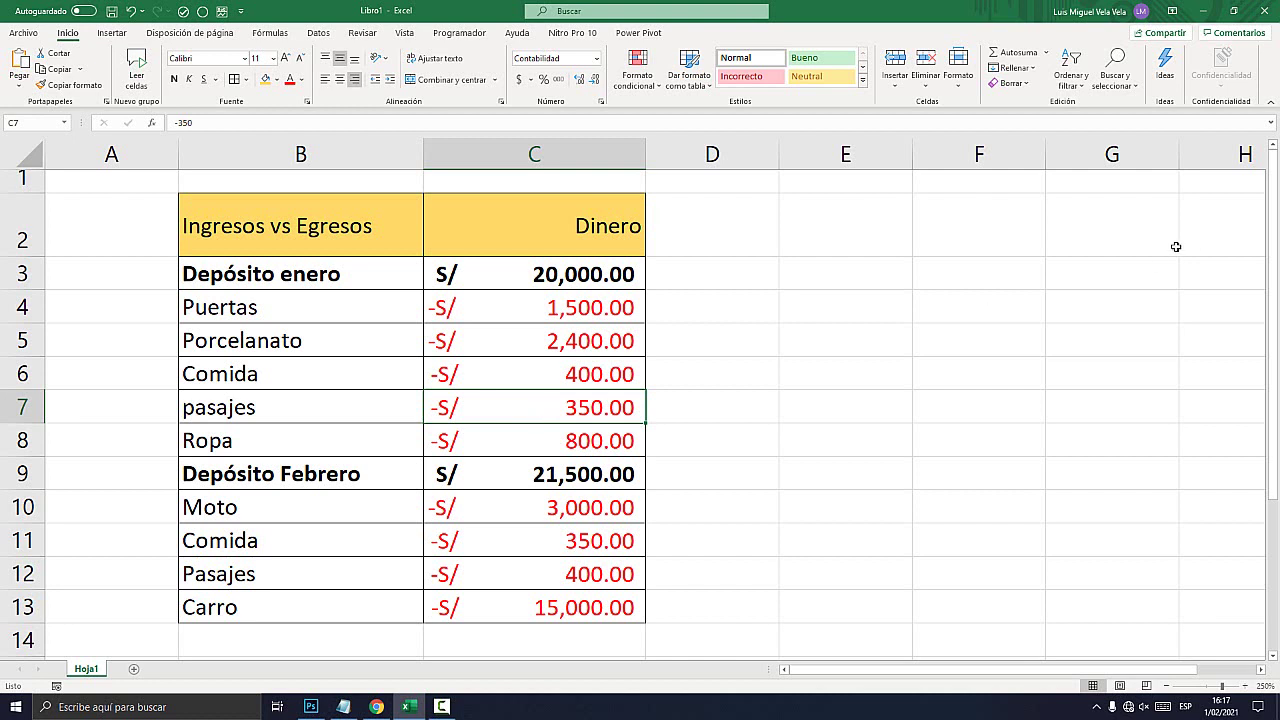
Label E3 'Egresos' and put All Borders around E3:F4.
click(794, 270)
text(I)
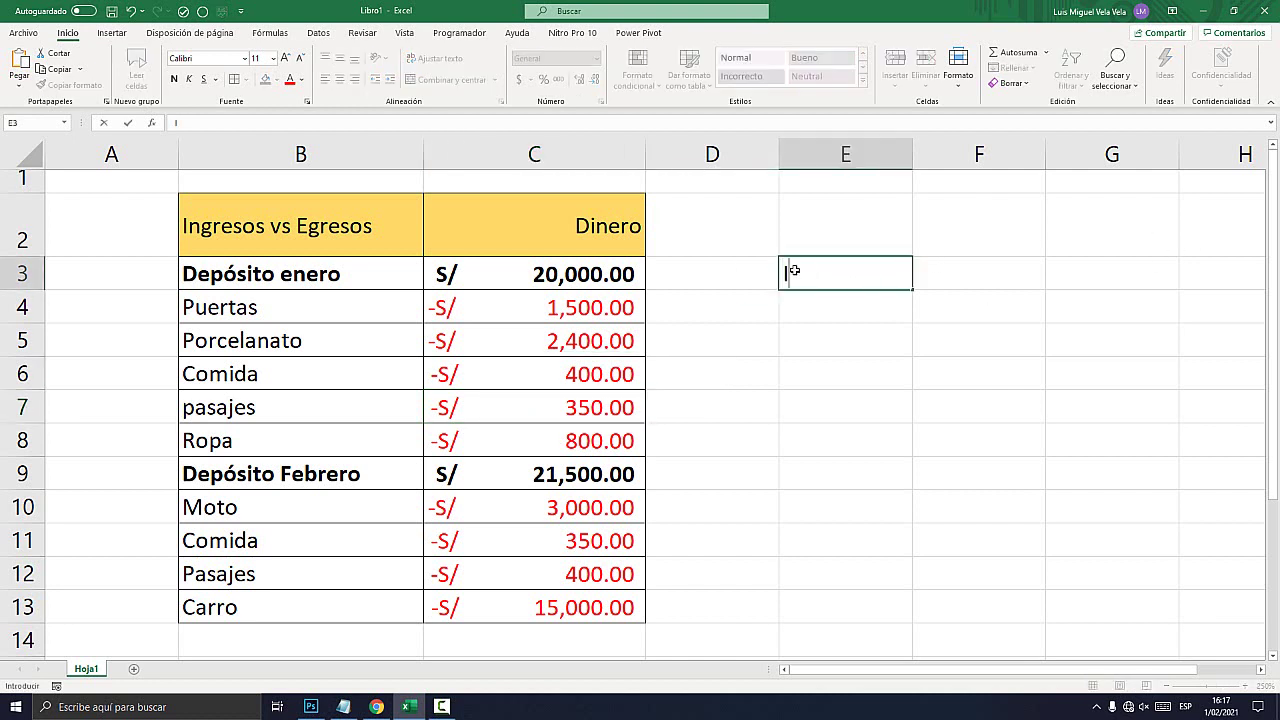
text(ngresos)
key(Return)
text(WE)
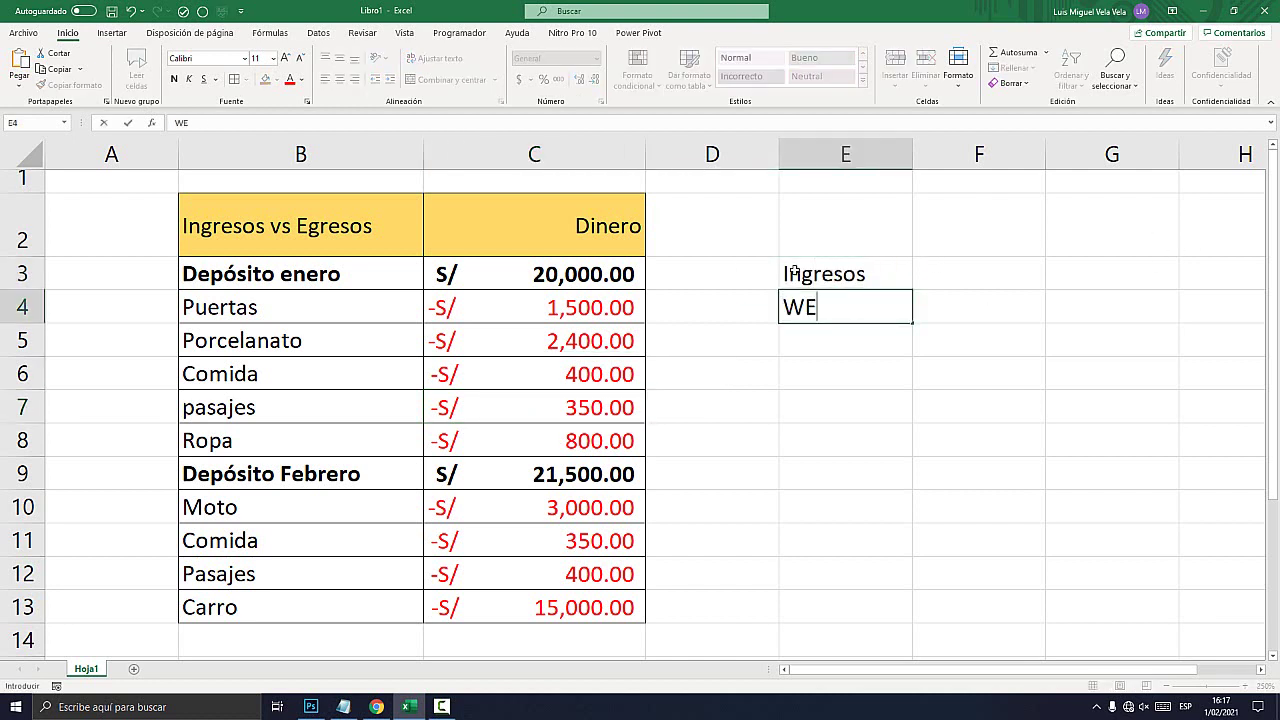
key(BackSpace)
key(BackSpace)
text(Egresos)
key(Escape)
click(792, 272)
text(Egresos)
key(Return)
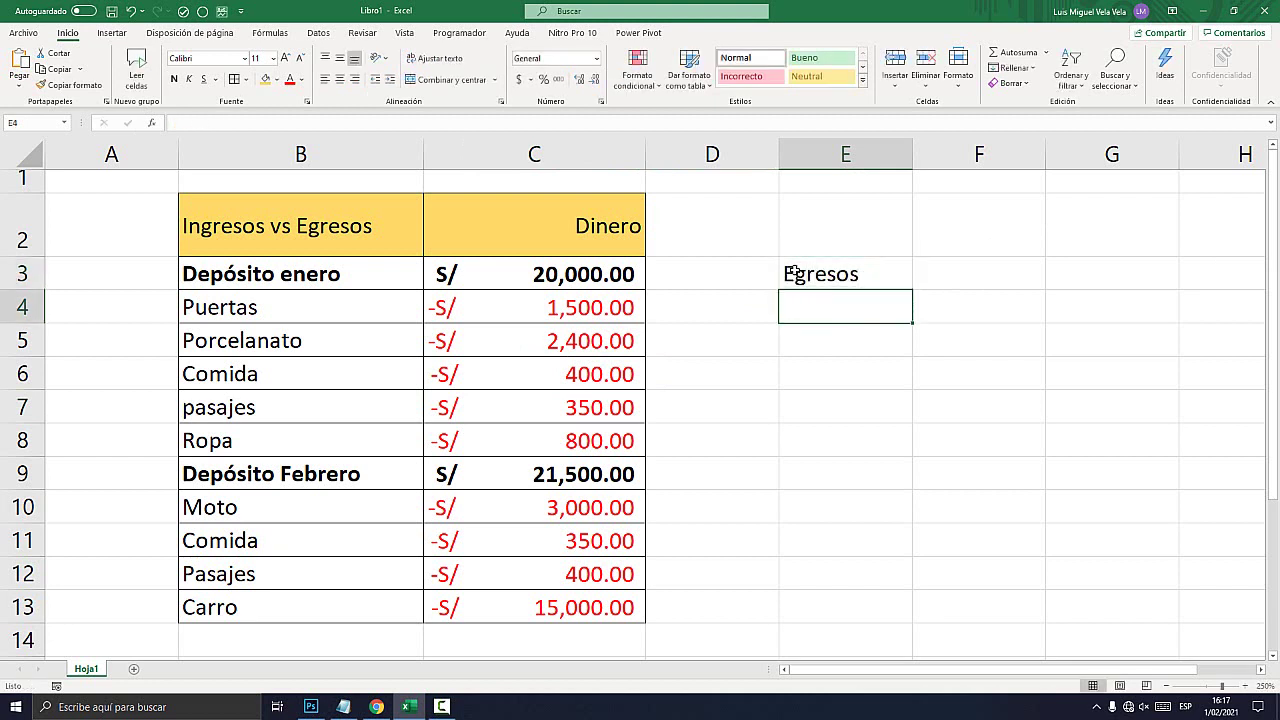
drag(821, 271, 929, 306)
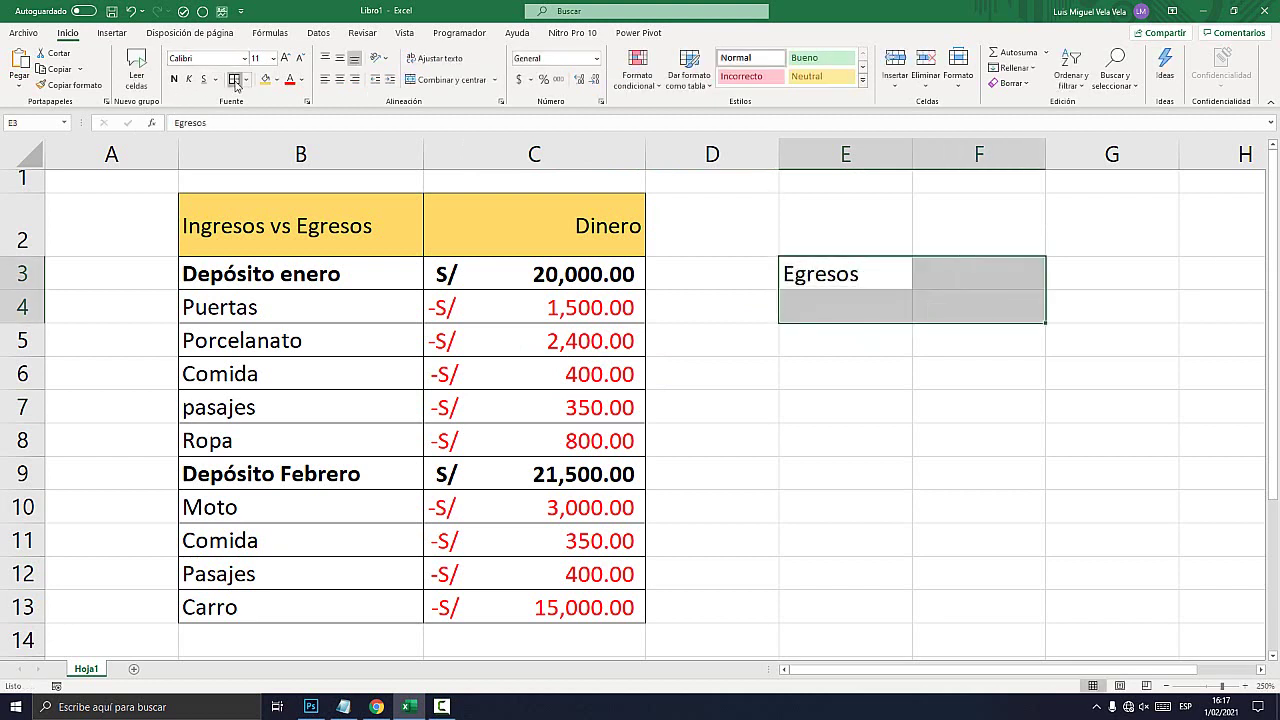
click(1020, 289)
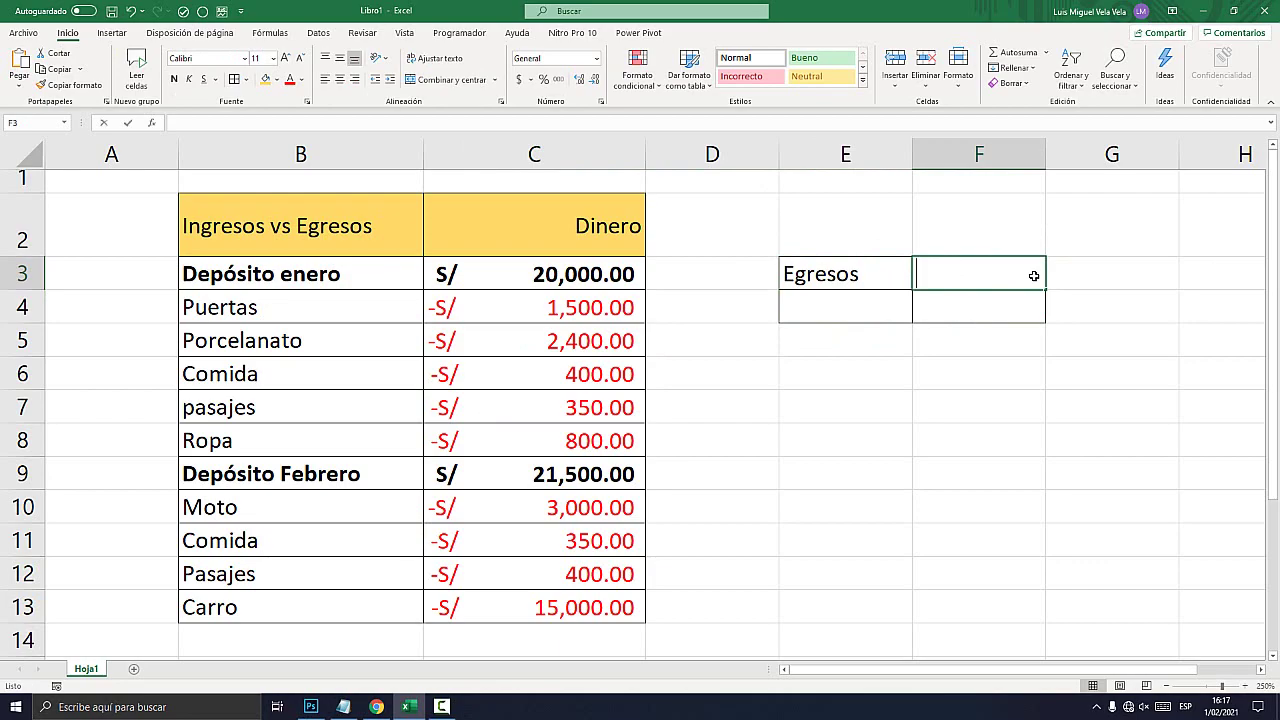
Start the formula =SUMAR.SI( in F3, closing the Start menu that opened by accident.
text(=)
key(super)
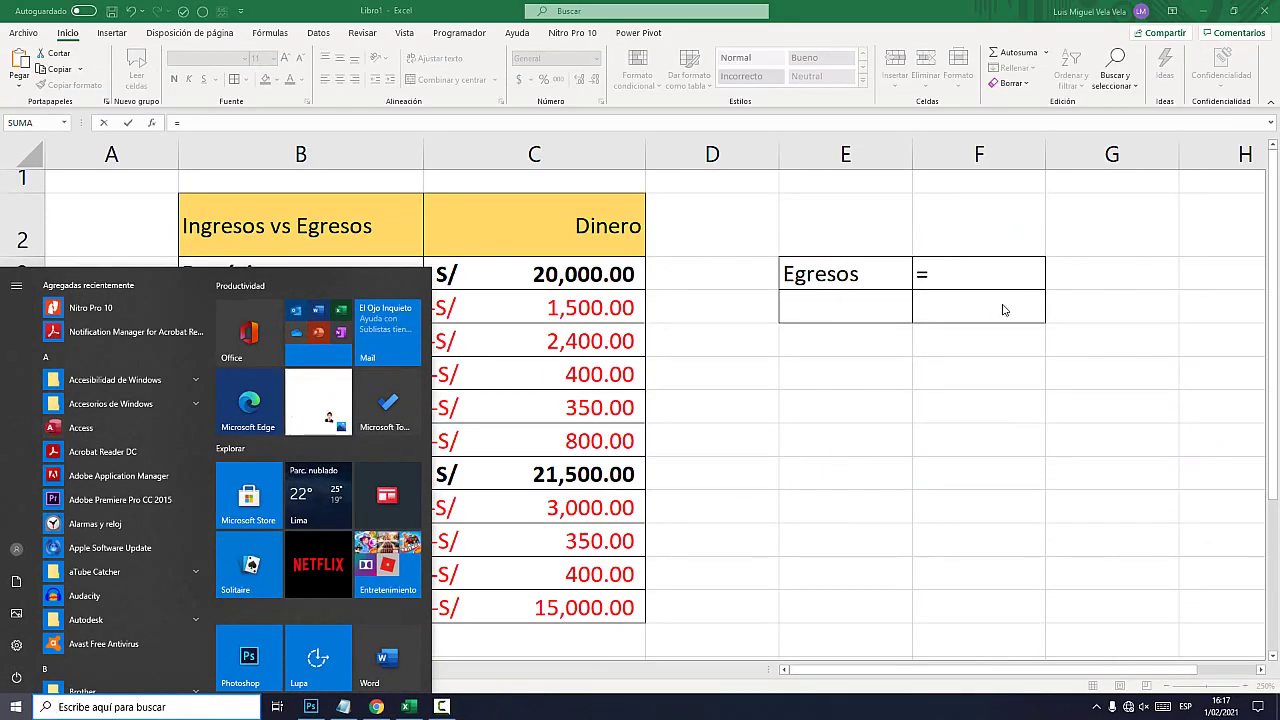
click(976, 275)
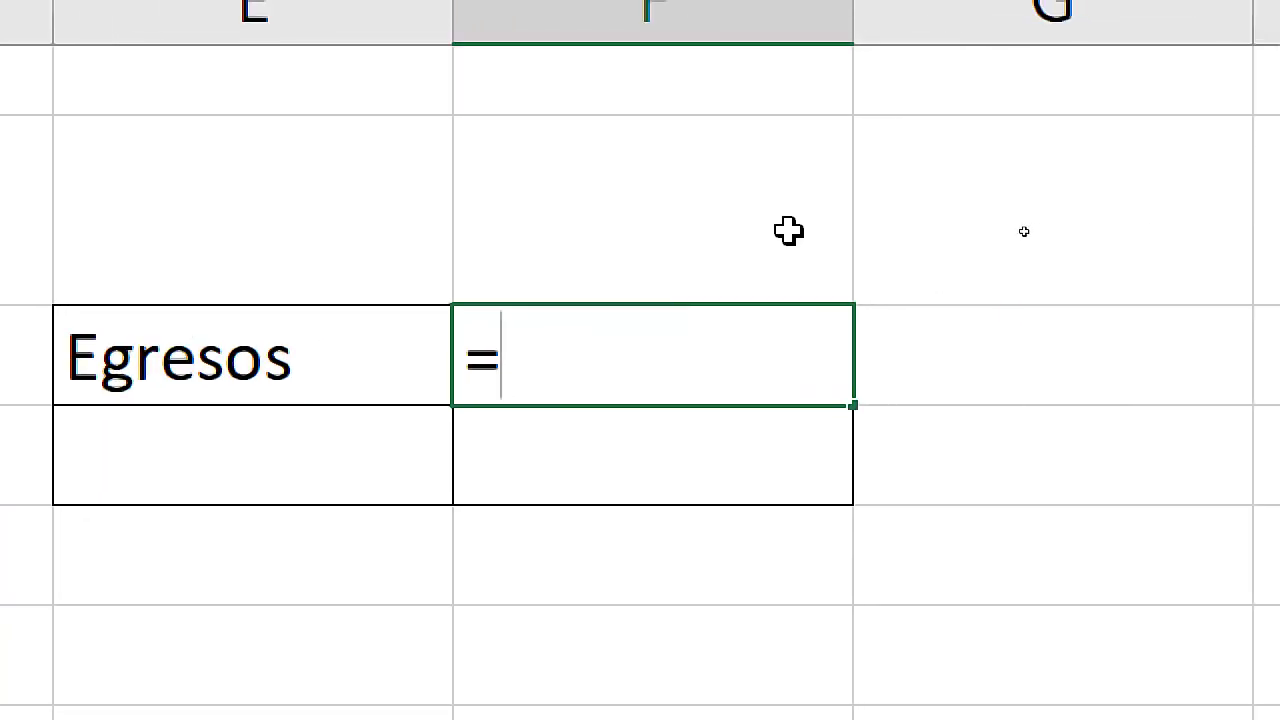
text(s)
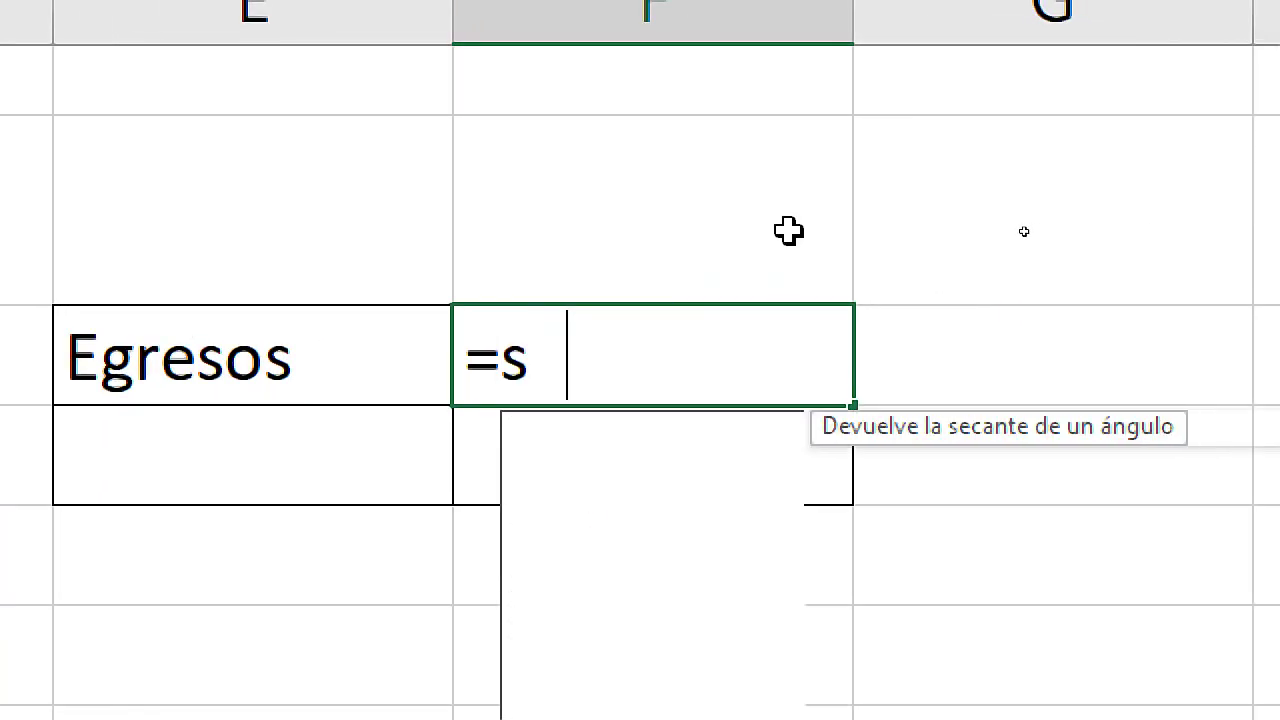
text(umar.si)
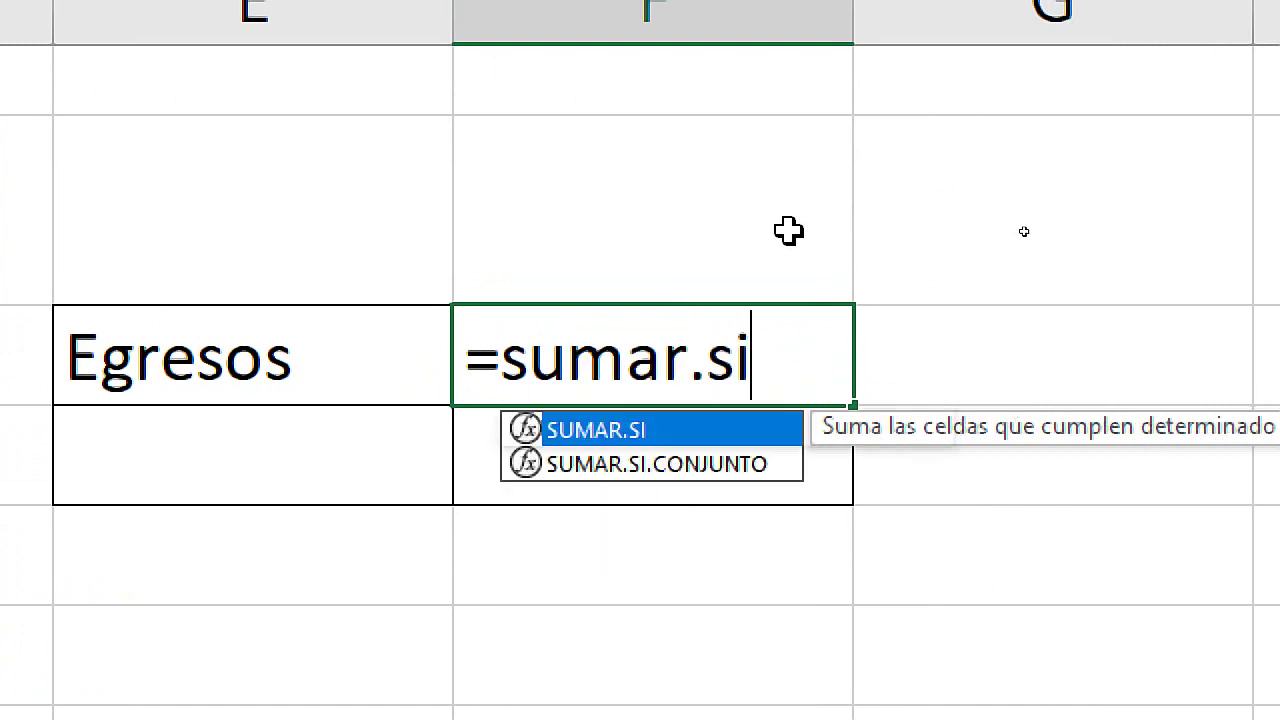
key(Tab)
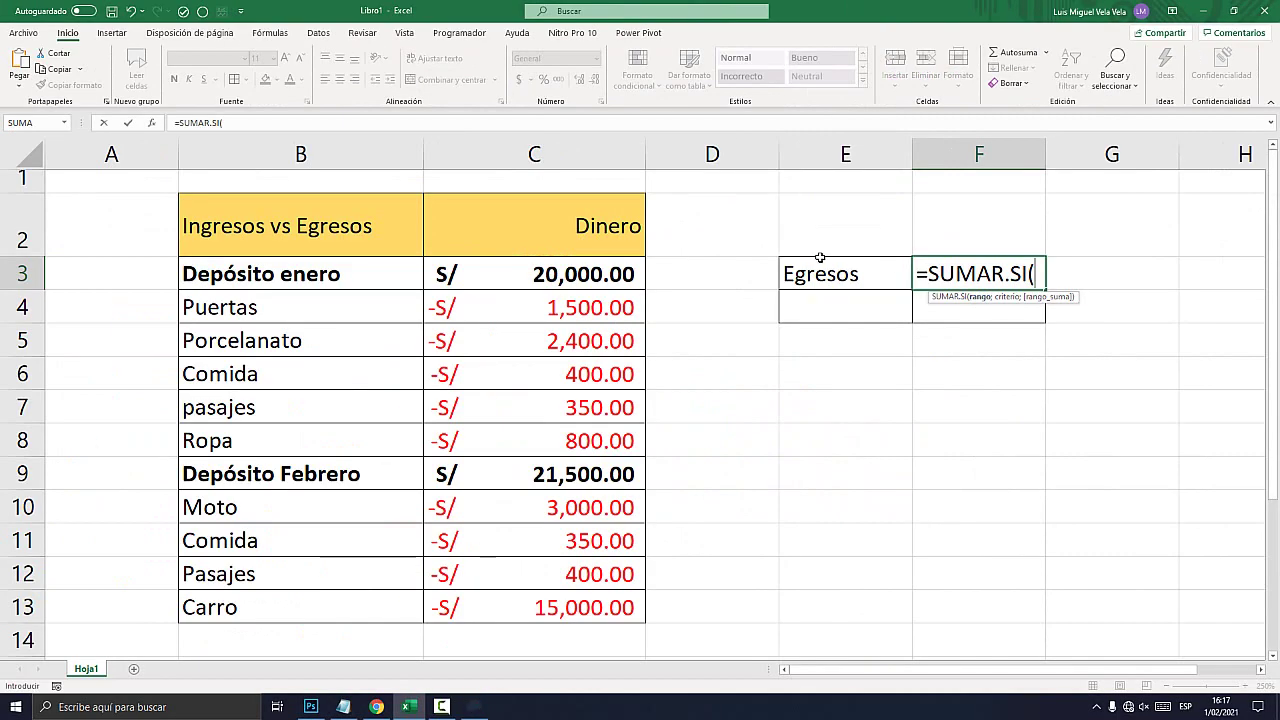
Give the SUMAR.SI formula the range C3:C13 and the criterion "<0".
drag(585, 270, 582, 603)
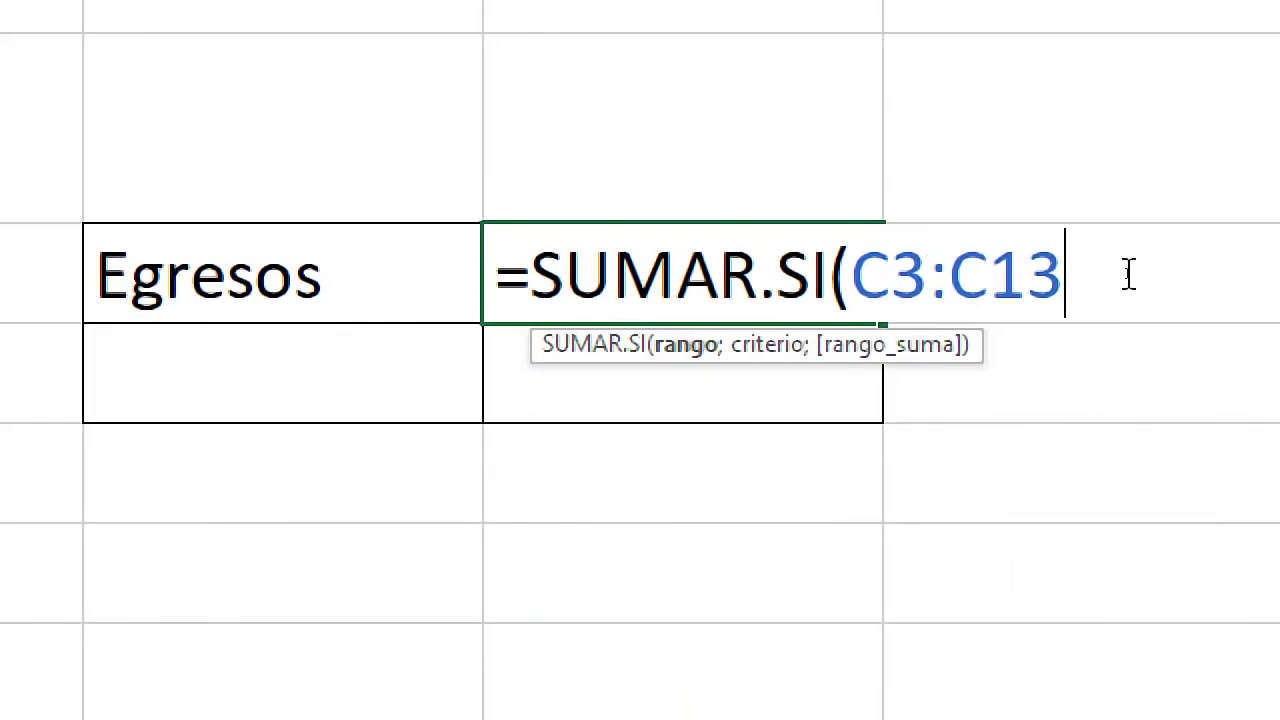
text(;)
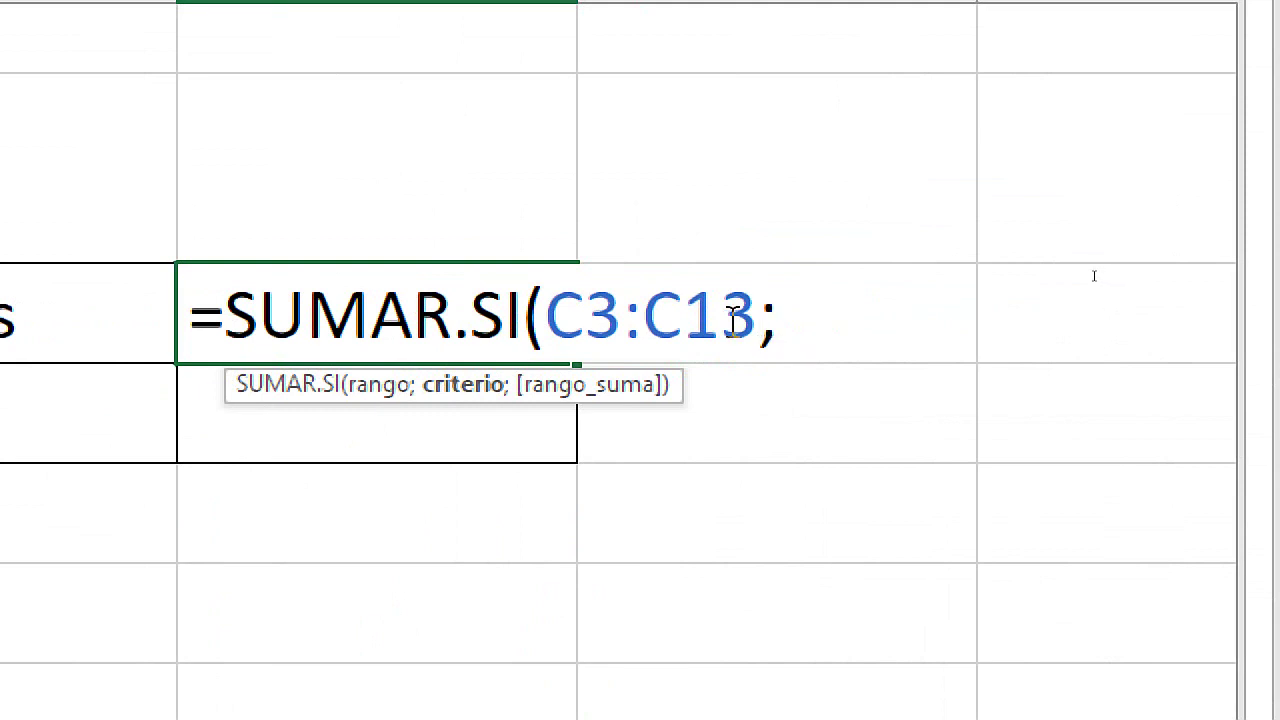
drag(758, 318, 546, 318)
click(815, 323)
text(")
text(<)
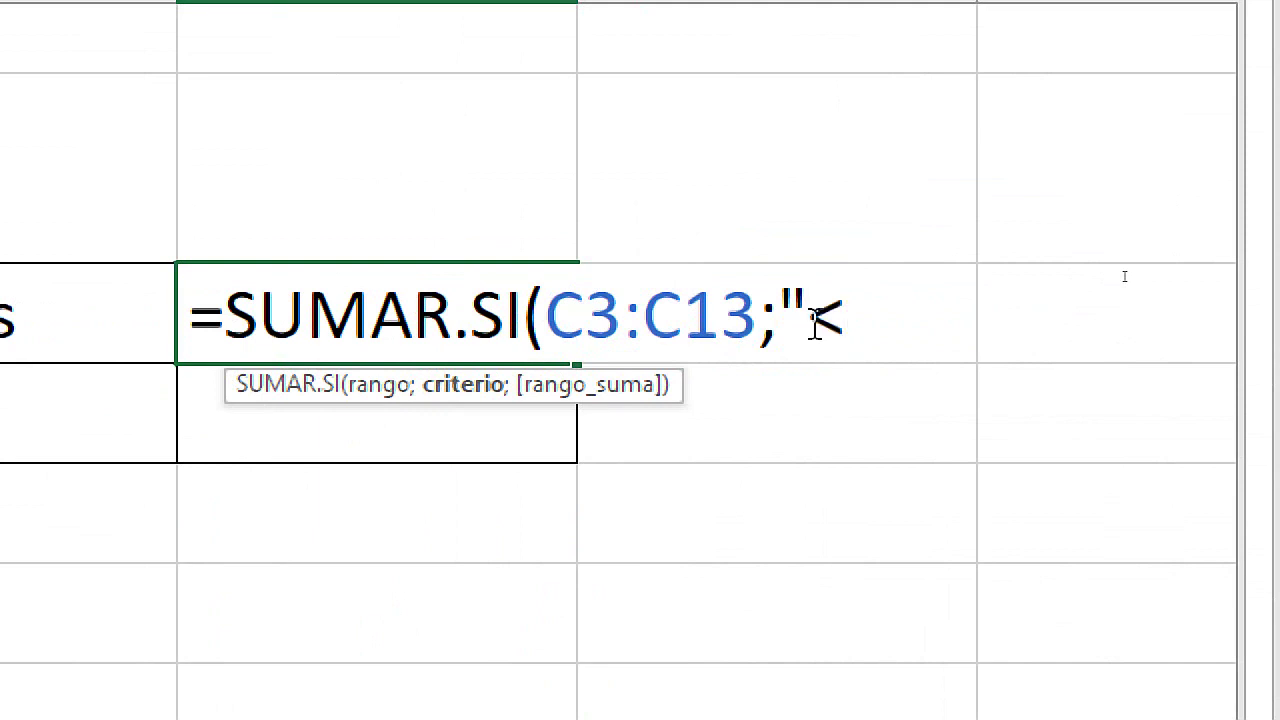
text(0")
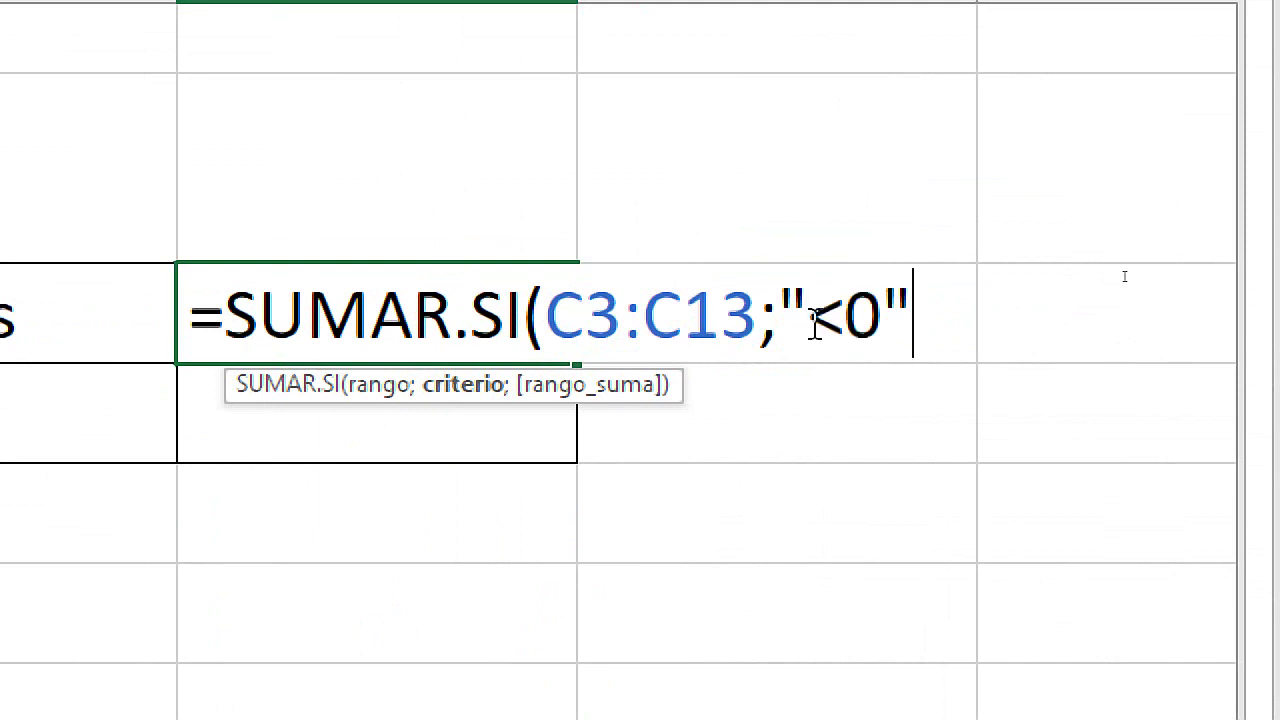
drag(880, 318, 810, 318)
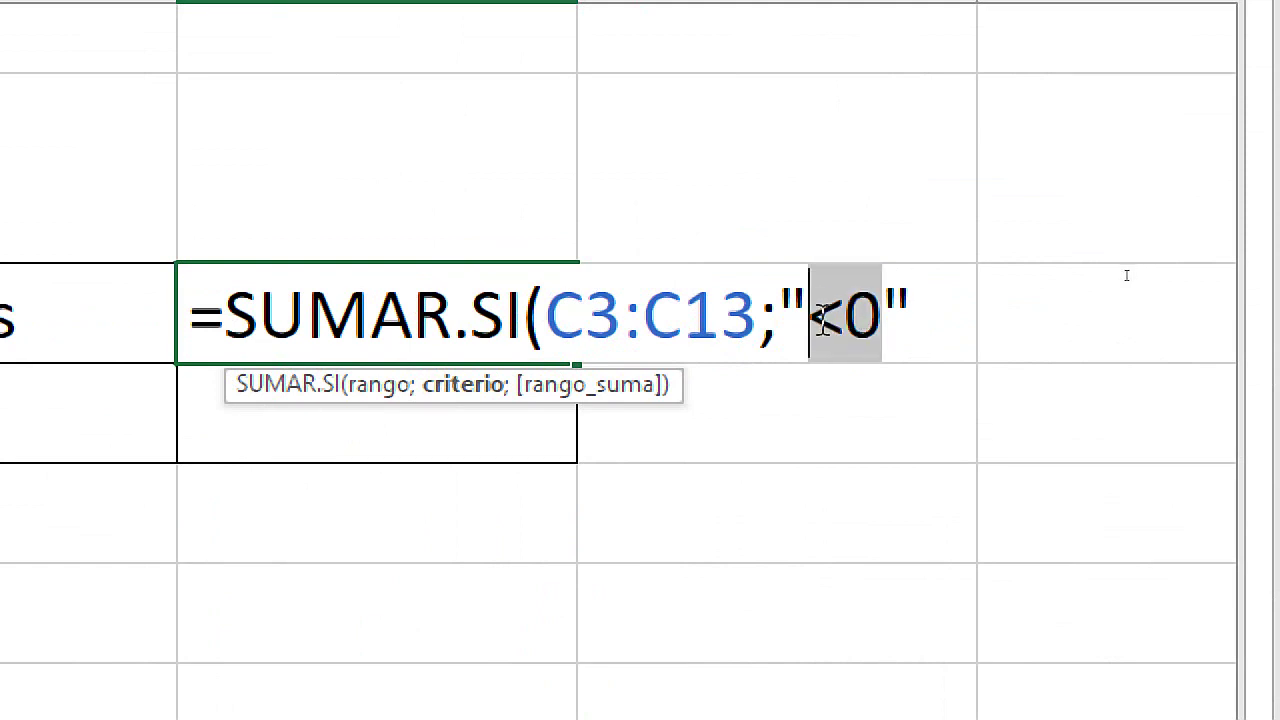
click(870, 318)
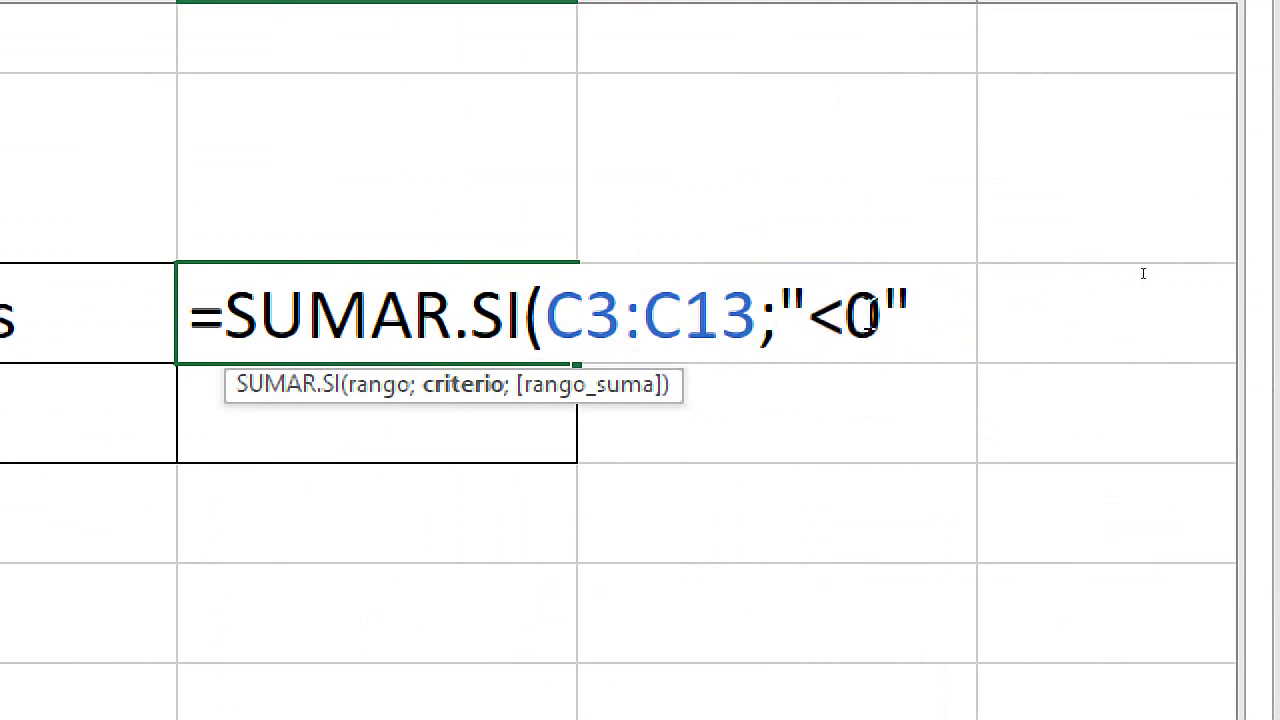
click(916, 312)
Add C3:C13 as the sum range and close the formula =SUMAR.SI(C3:C13;"<0";C3:C13).
text(;)
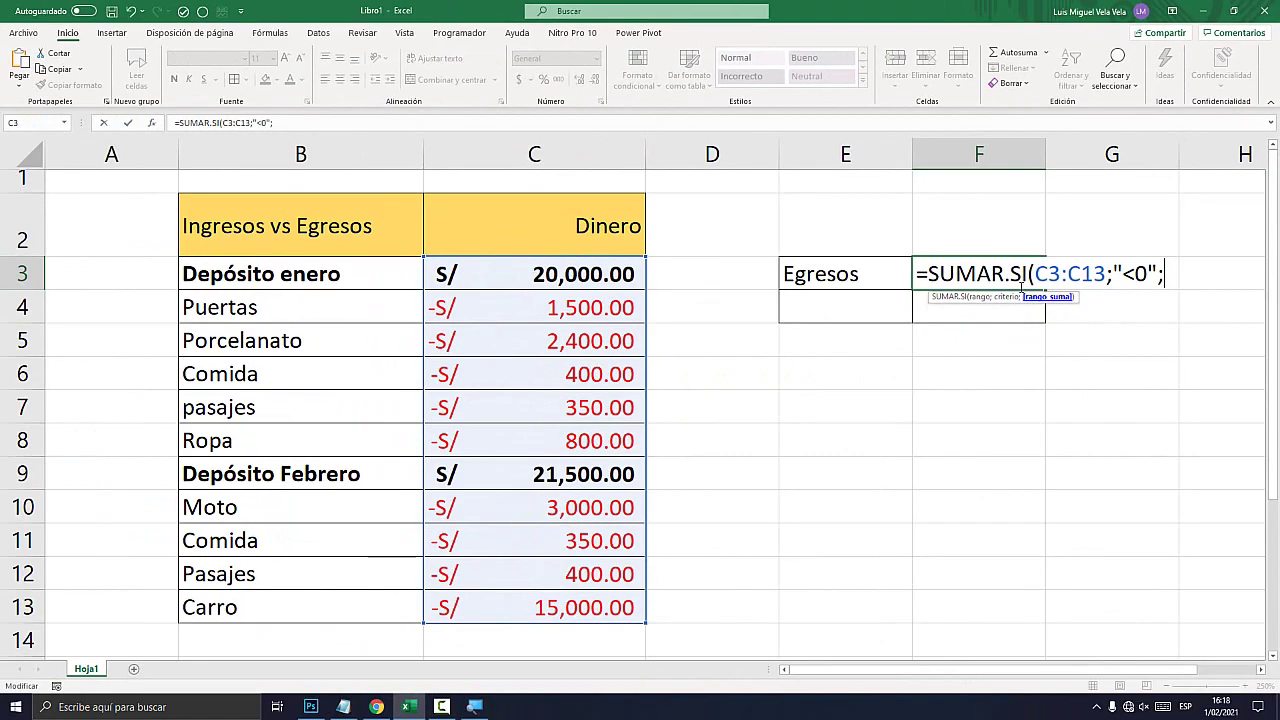
click(607, 273)
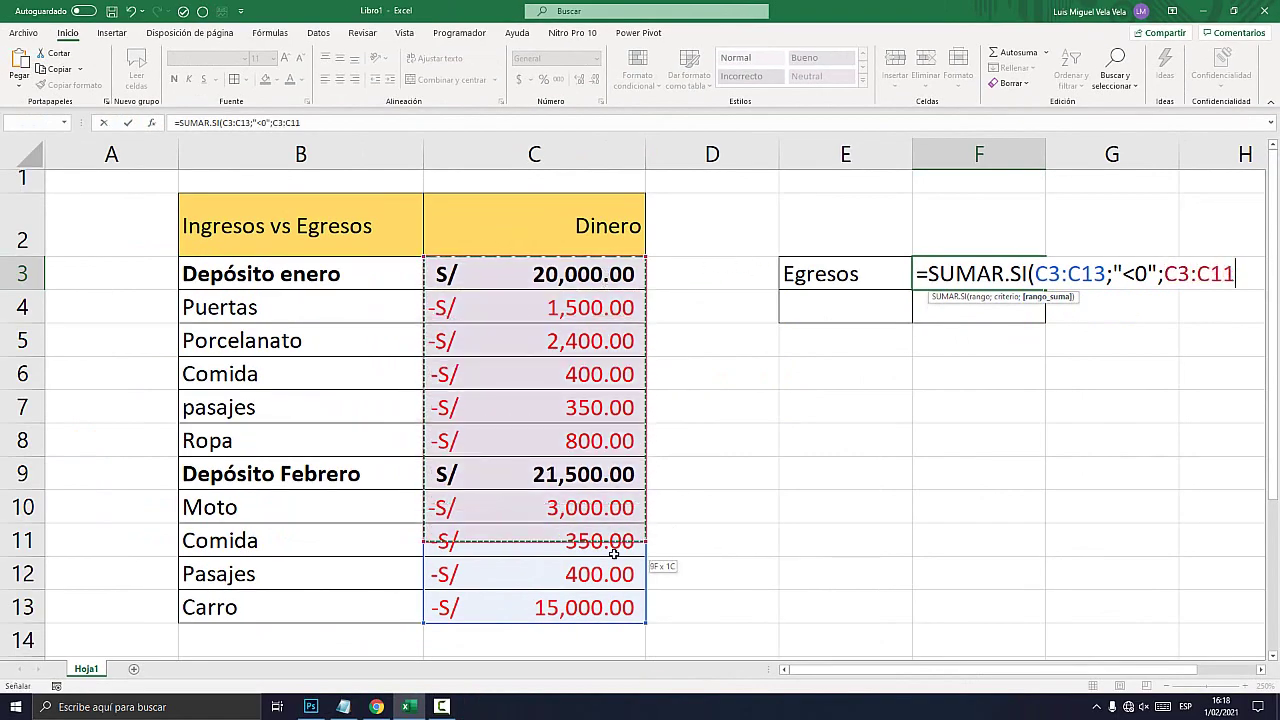
drag(607, 273, 614, 603)
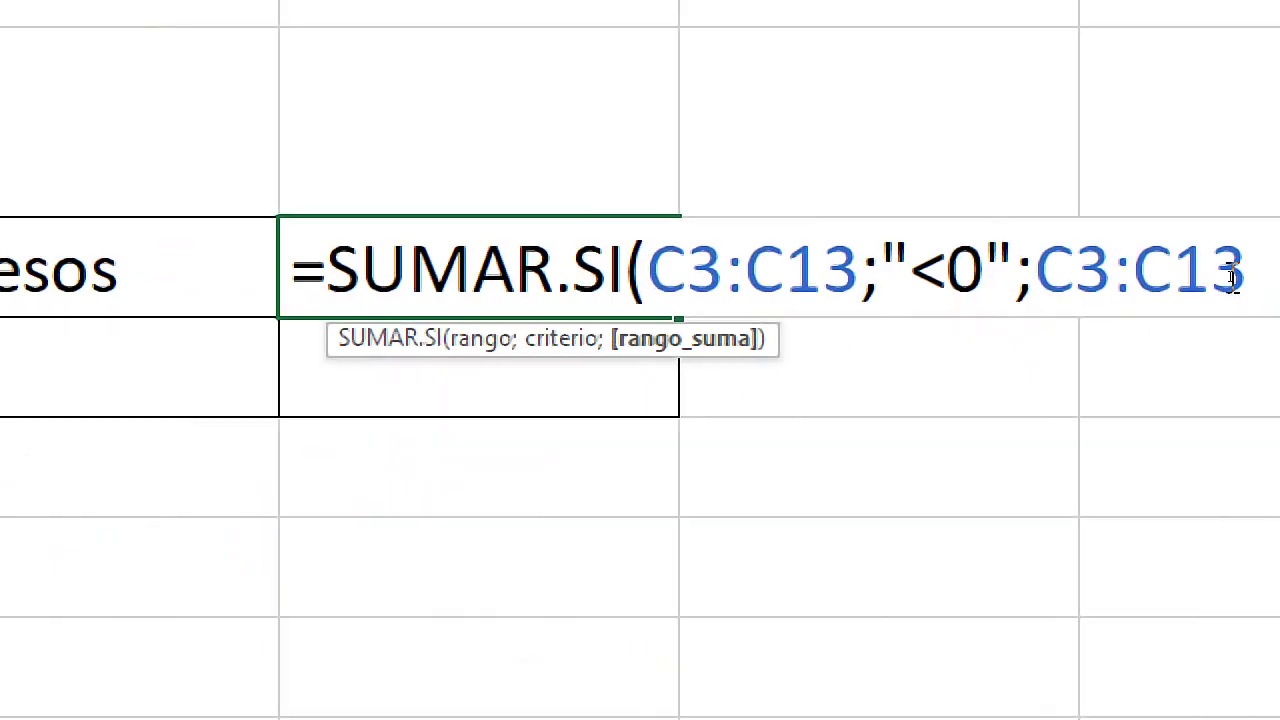
text())
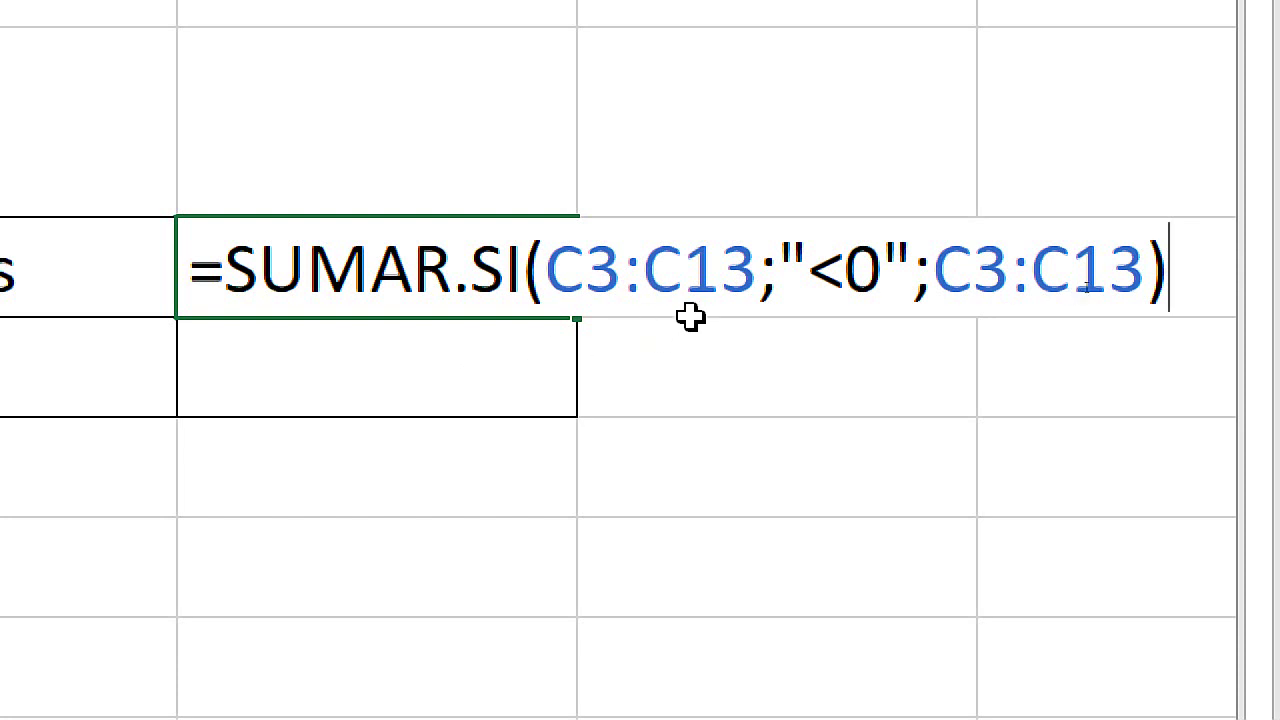
drag(756, 268, 565, 272)
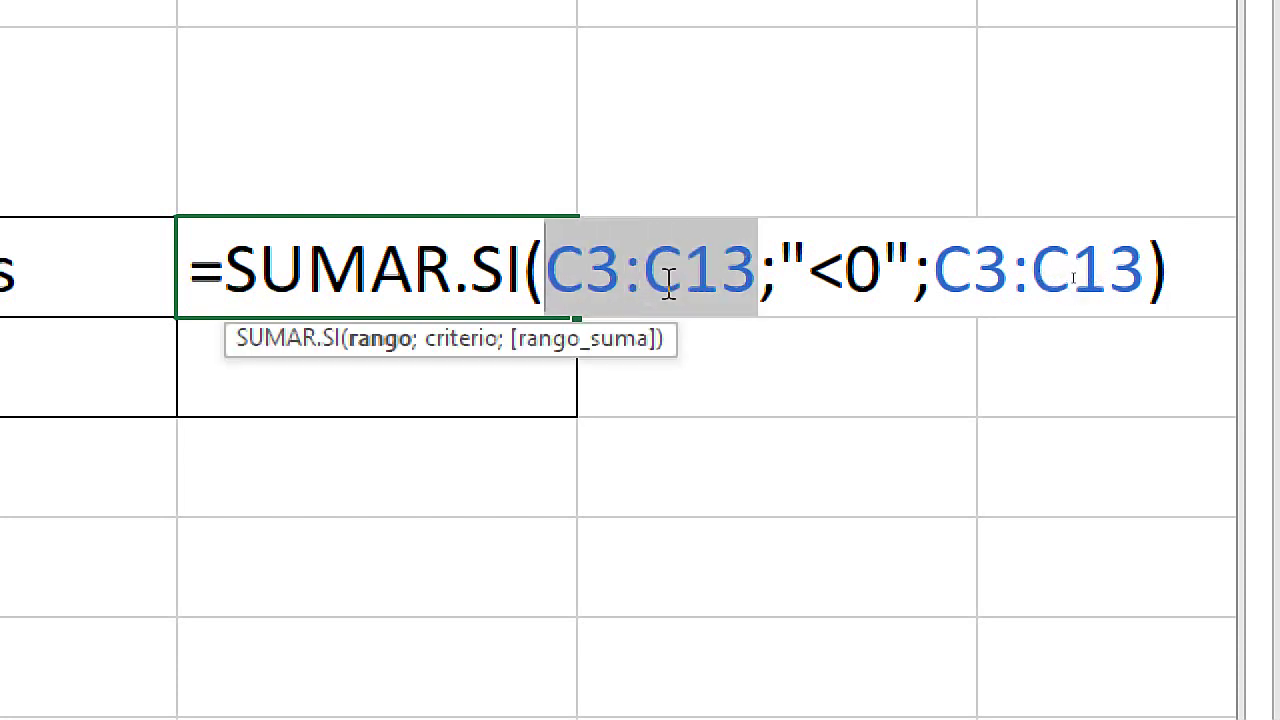
drag(790, 262, 880, 265)
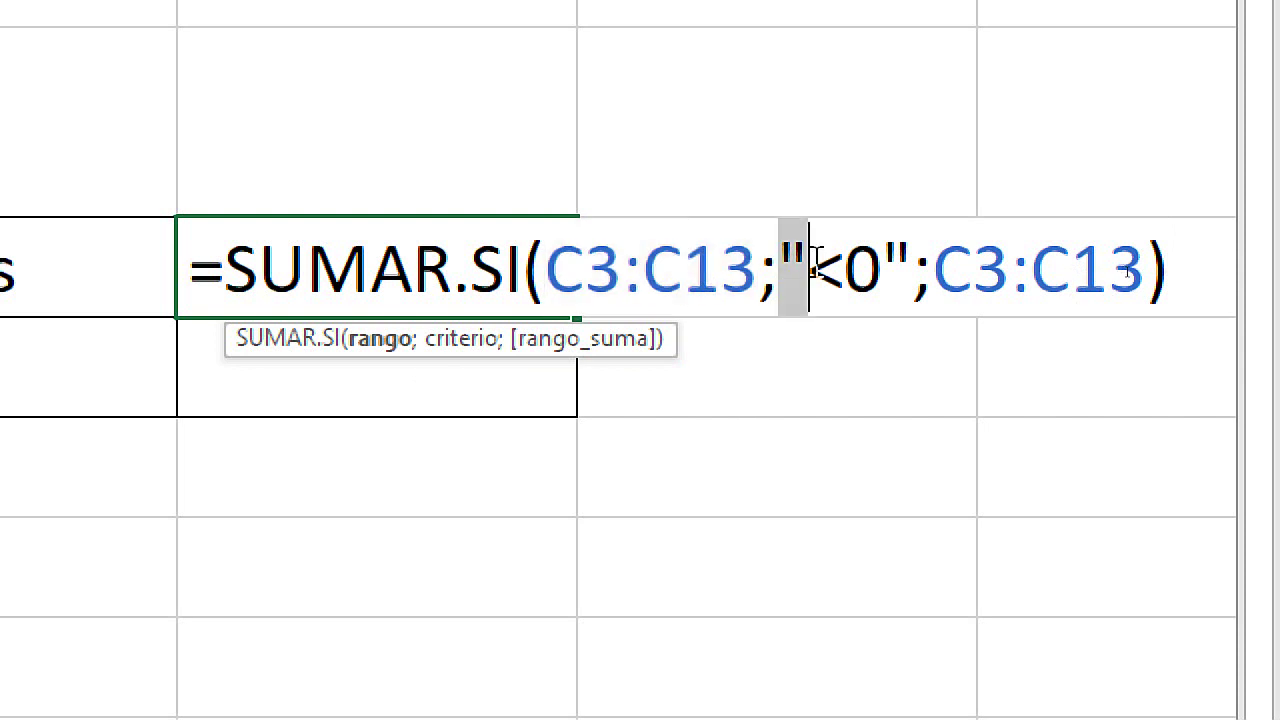
click(883, 268)
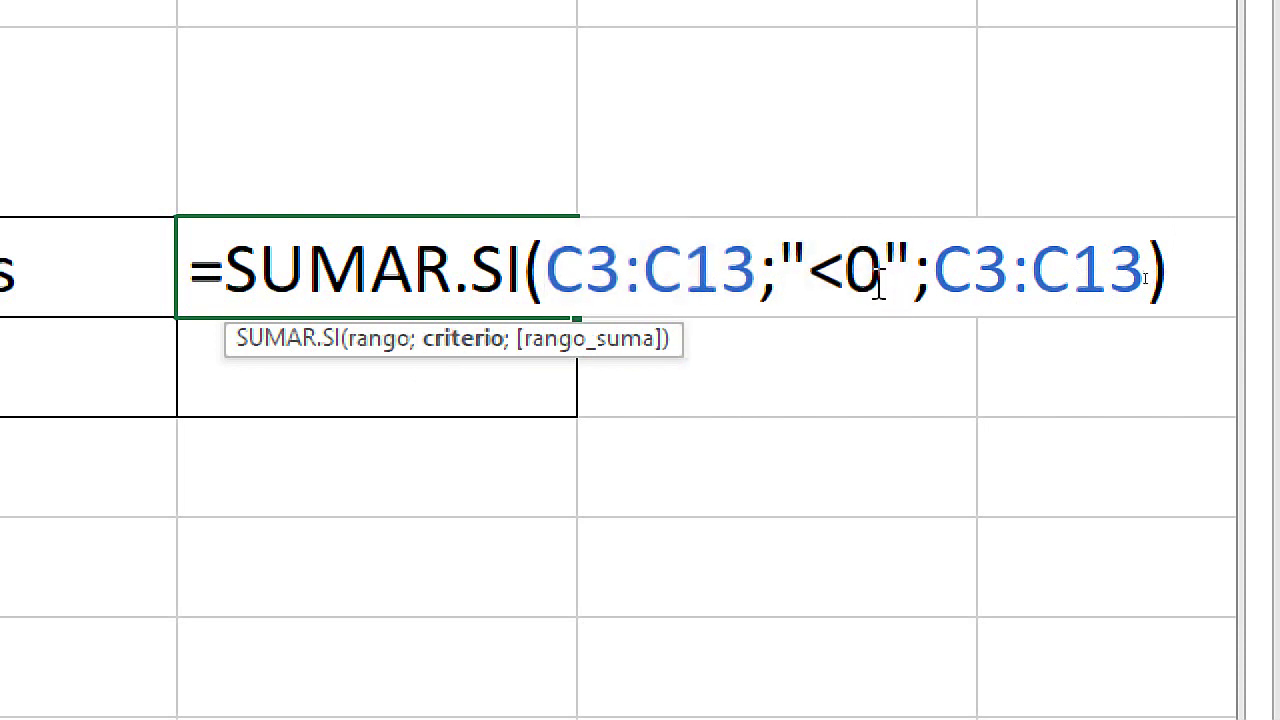
click(935, 268)
drag(936, 270, 1145, 270)
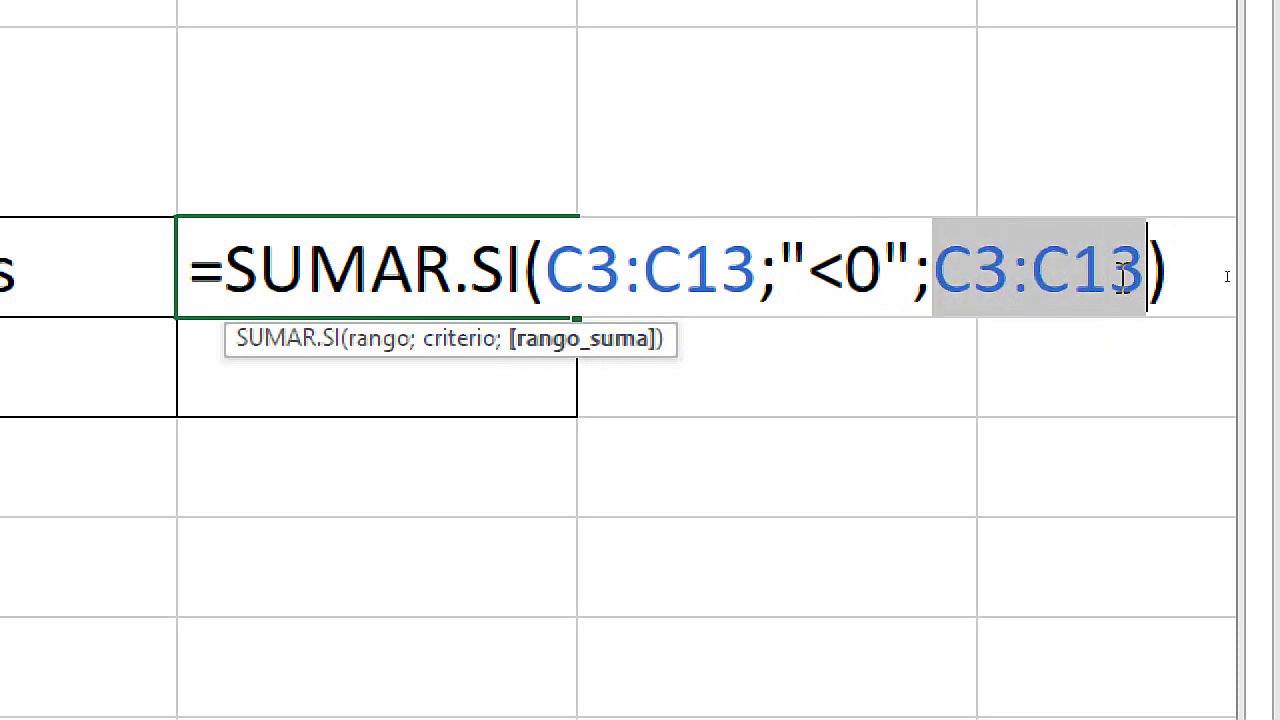
click(1166, 268)
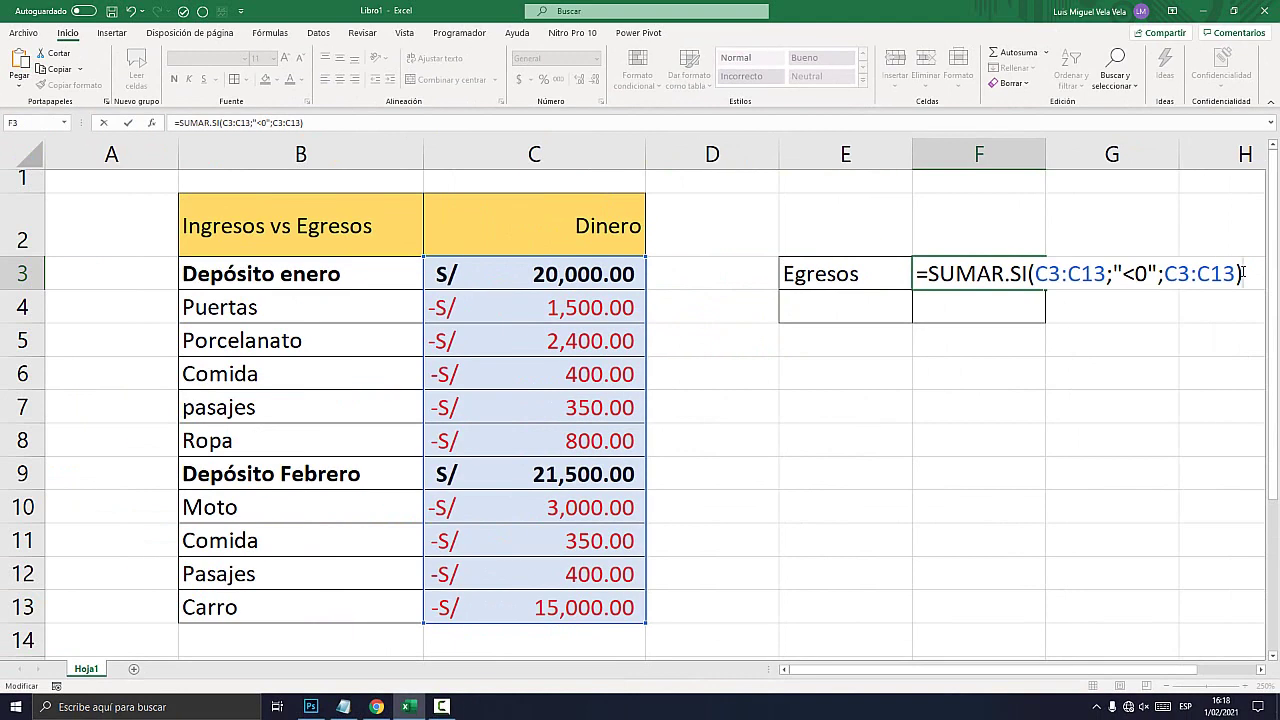
Commit the Egresos total (-24200) and label E4 'Ingresos'.
key(Return)
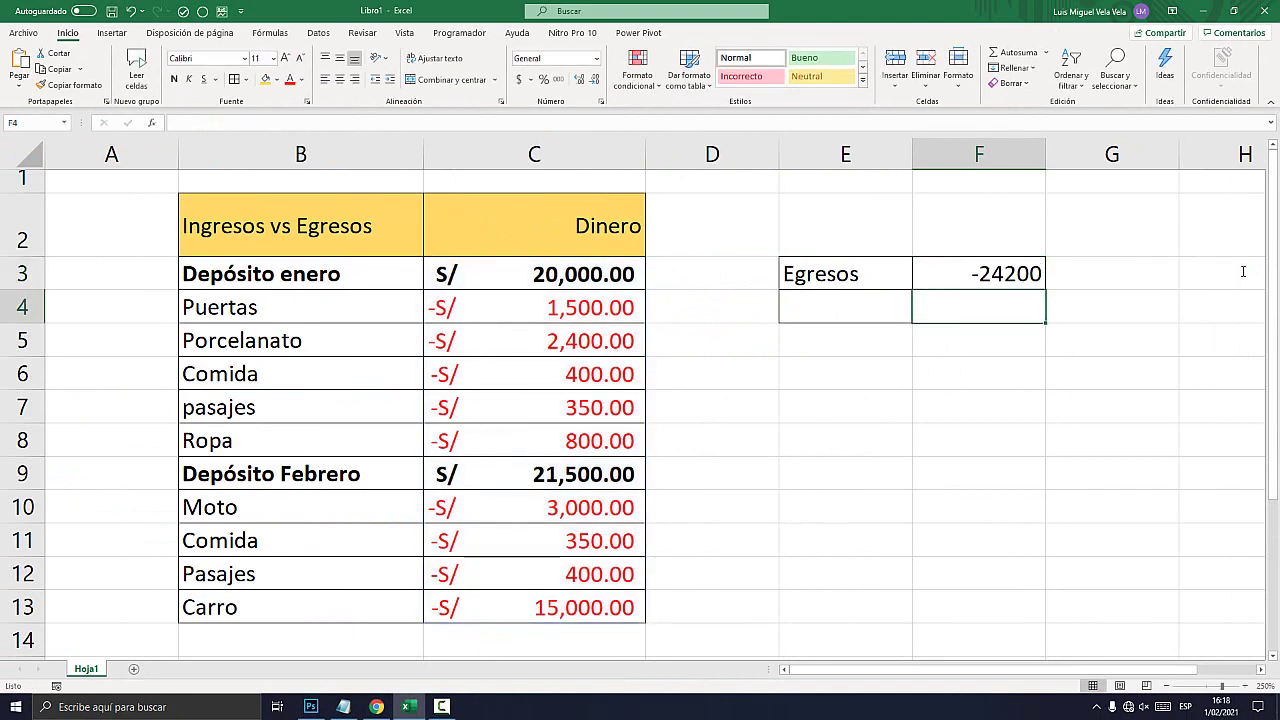
click(985, 274)
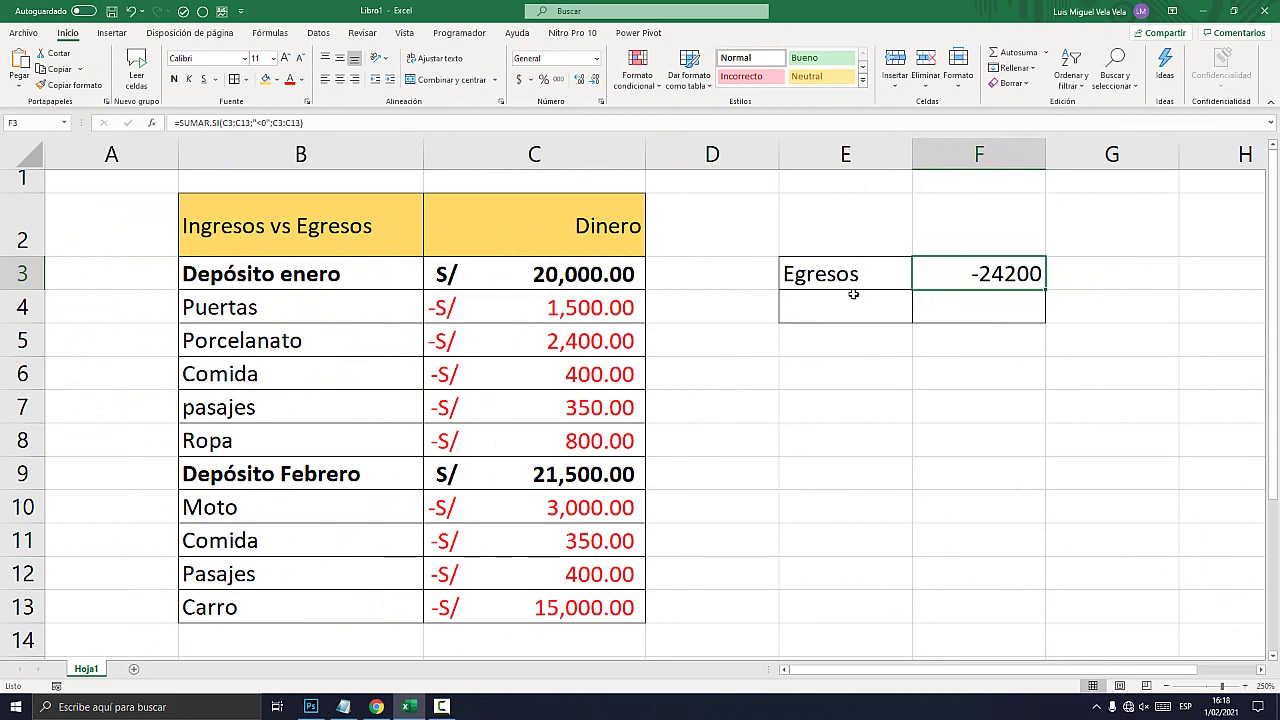
click(846, 307)
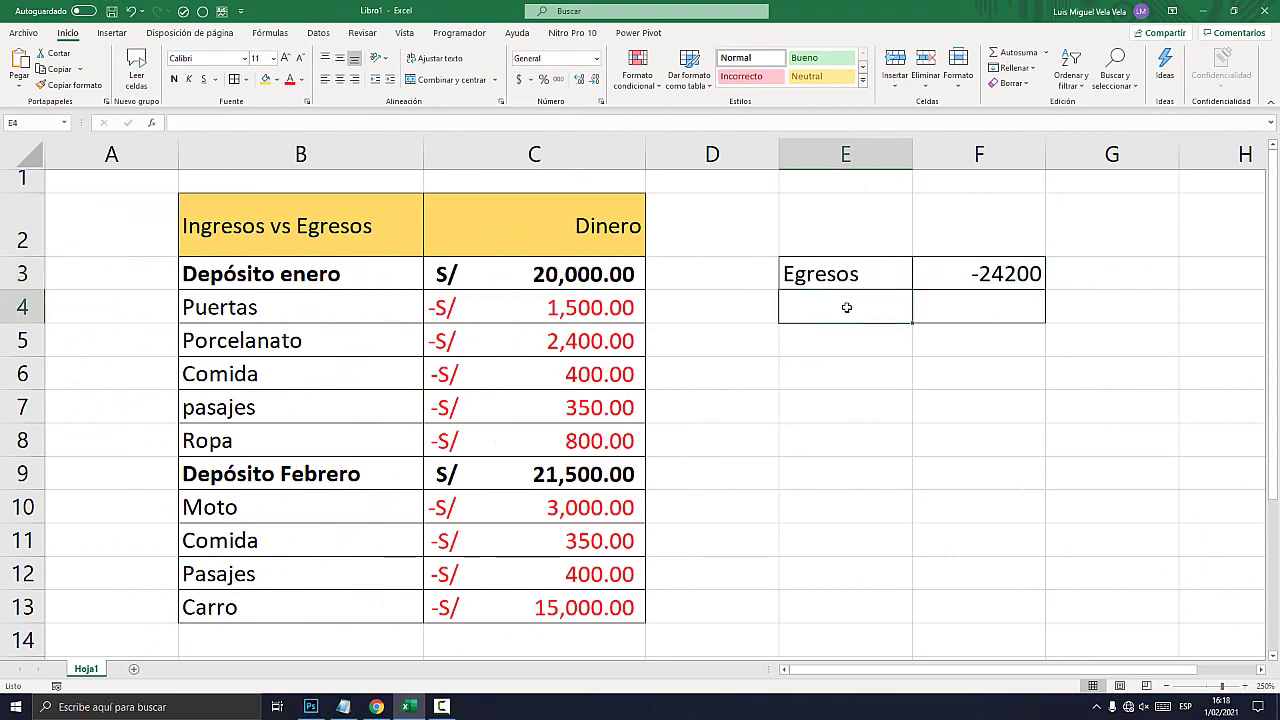
text(Ingresos)
key(Tab)
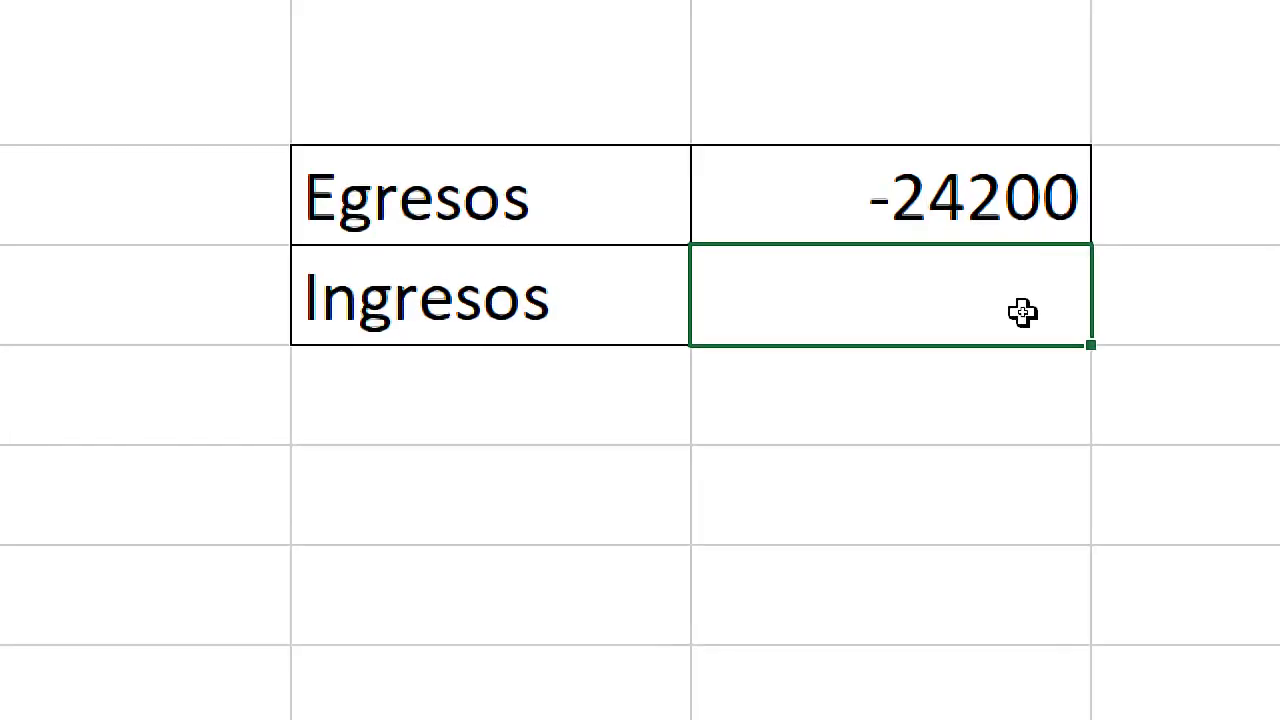
Enter =SUMAR.SI(C3:C13;">0";C3:C13) in F4, totalling 41500.
text()=)
key(BackSpace)
key(BackSpace)
text(=)
key(BackSpace)
text(sum)
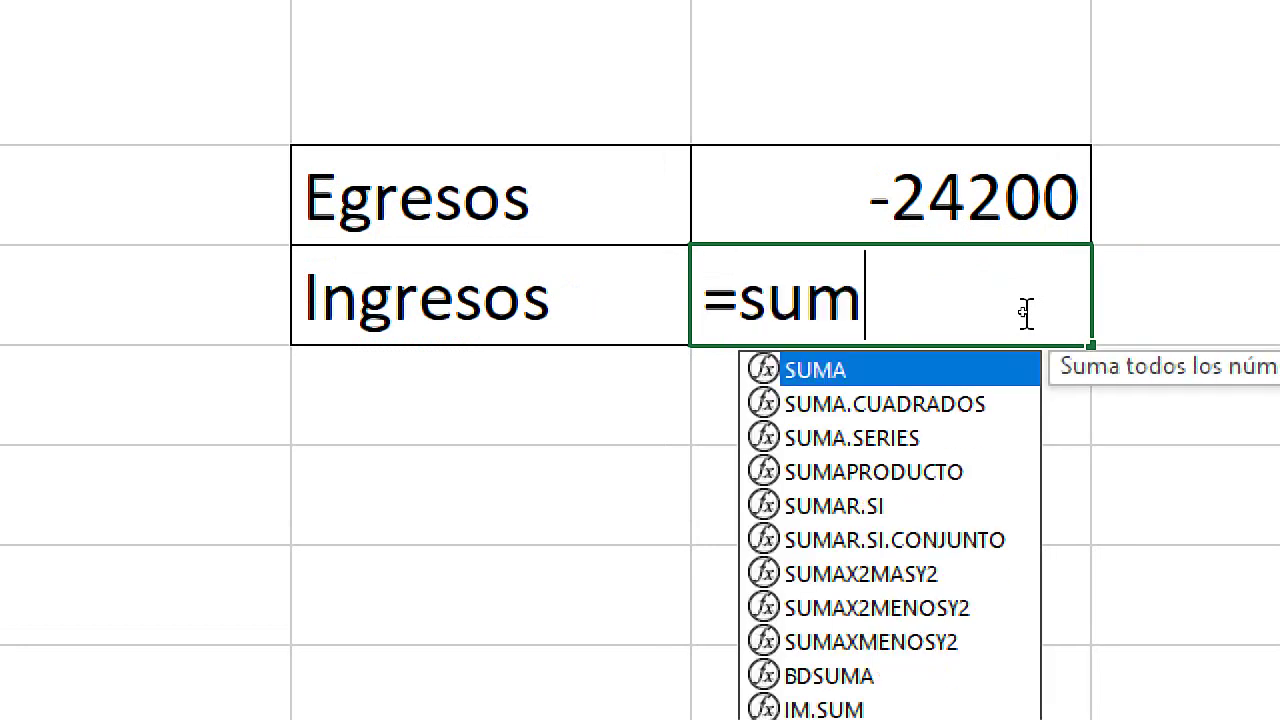
text(ar.s)
key(BackSpace)
text(i)
key(Tab)
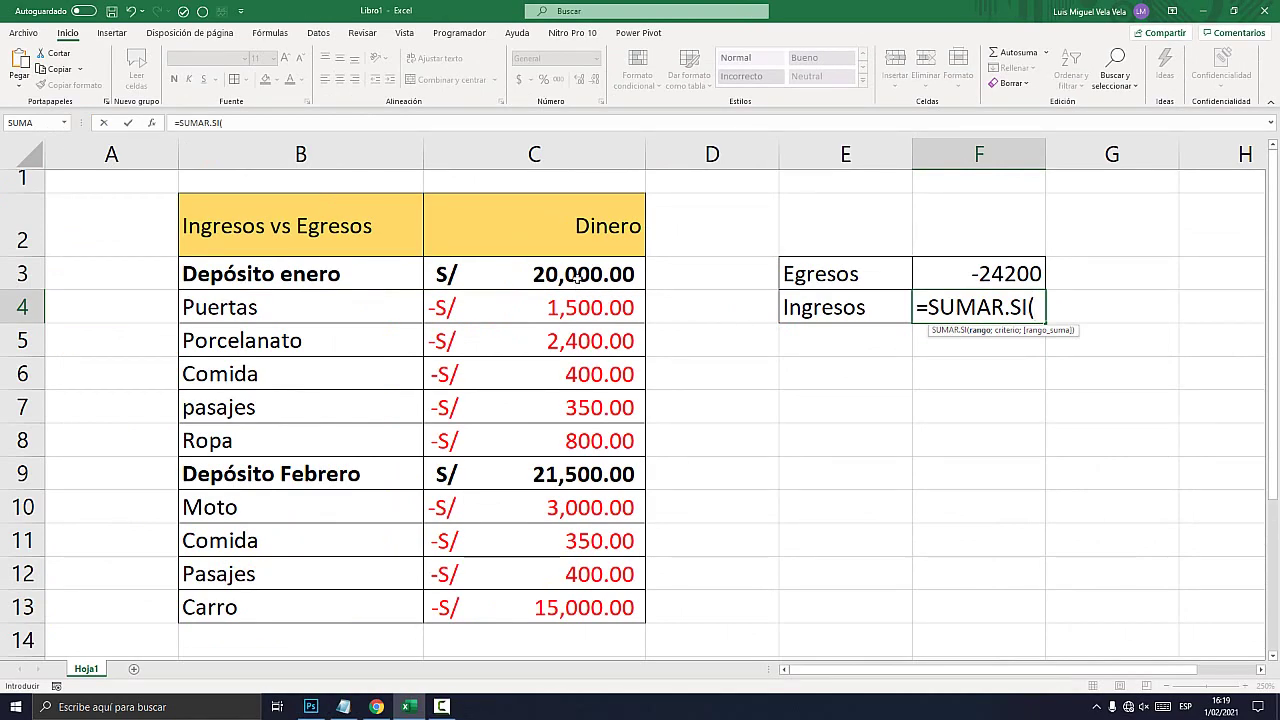
drag(579, 280, 591, 608)
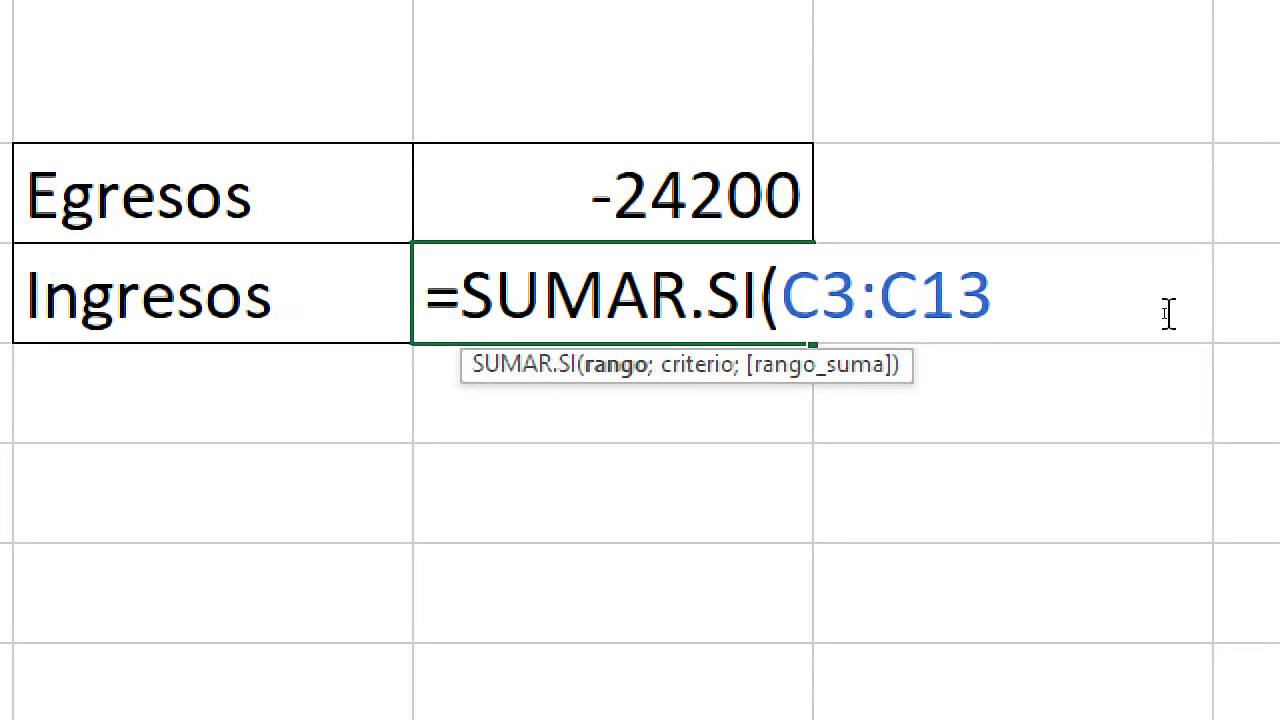
text(;)
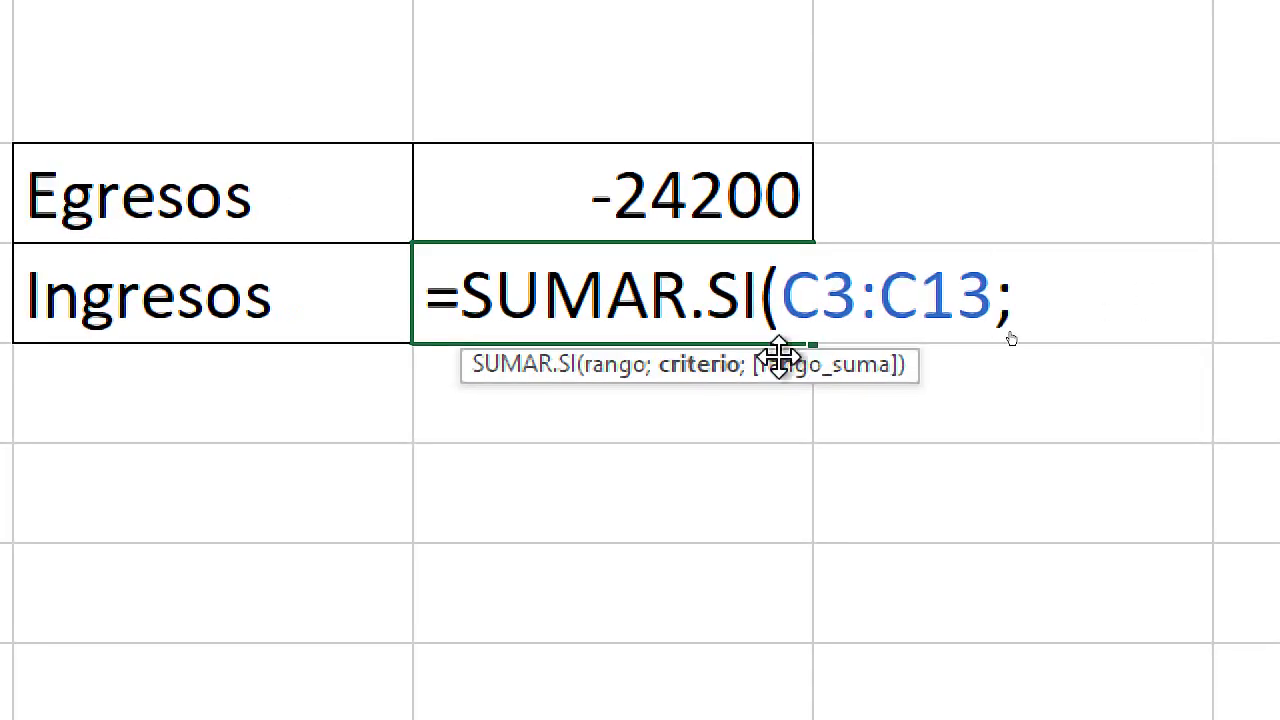
text(")
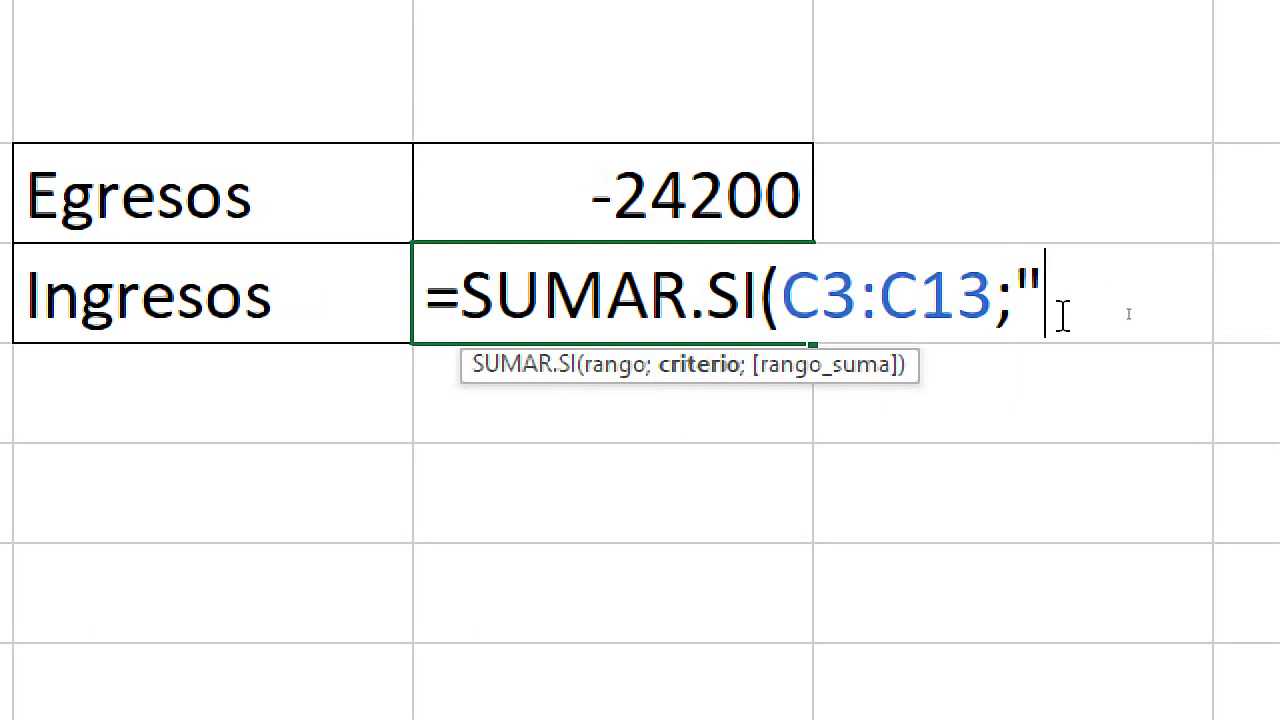
text(>)
text(0)
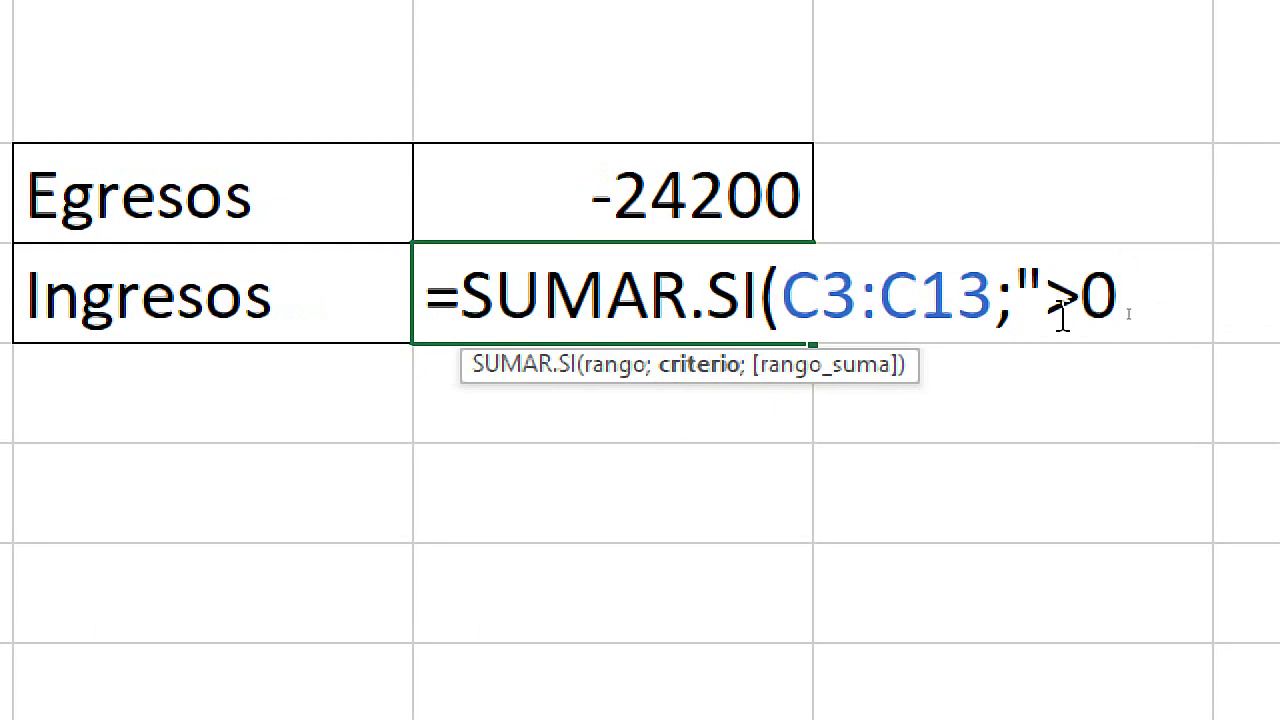
text(";)
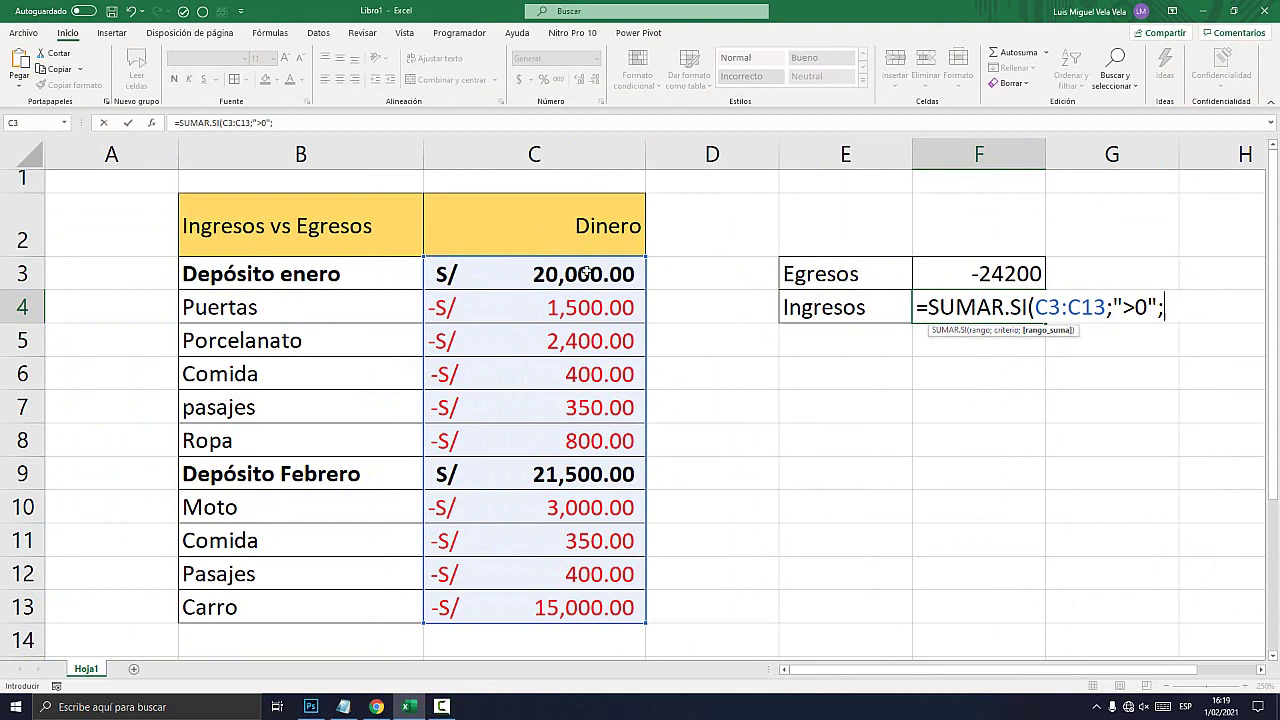
drag(588, 274, 588, 600)
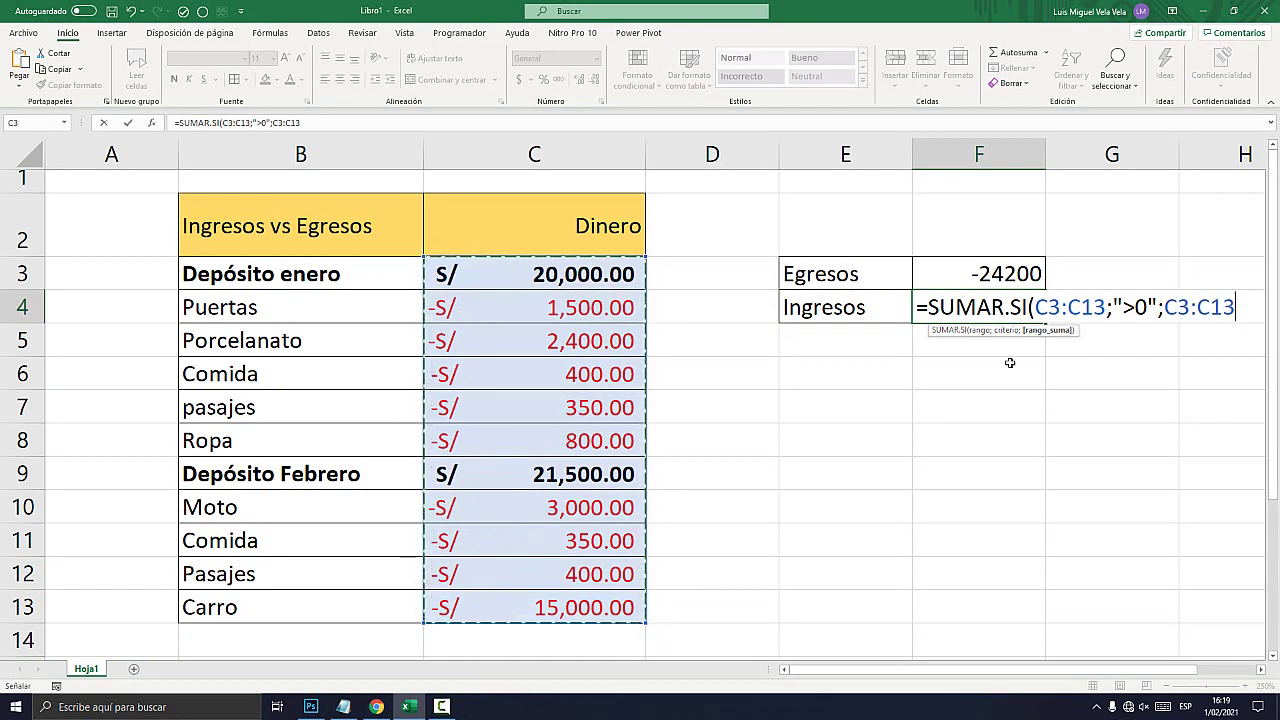
text())
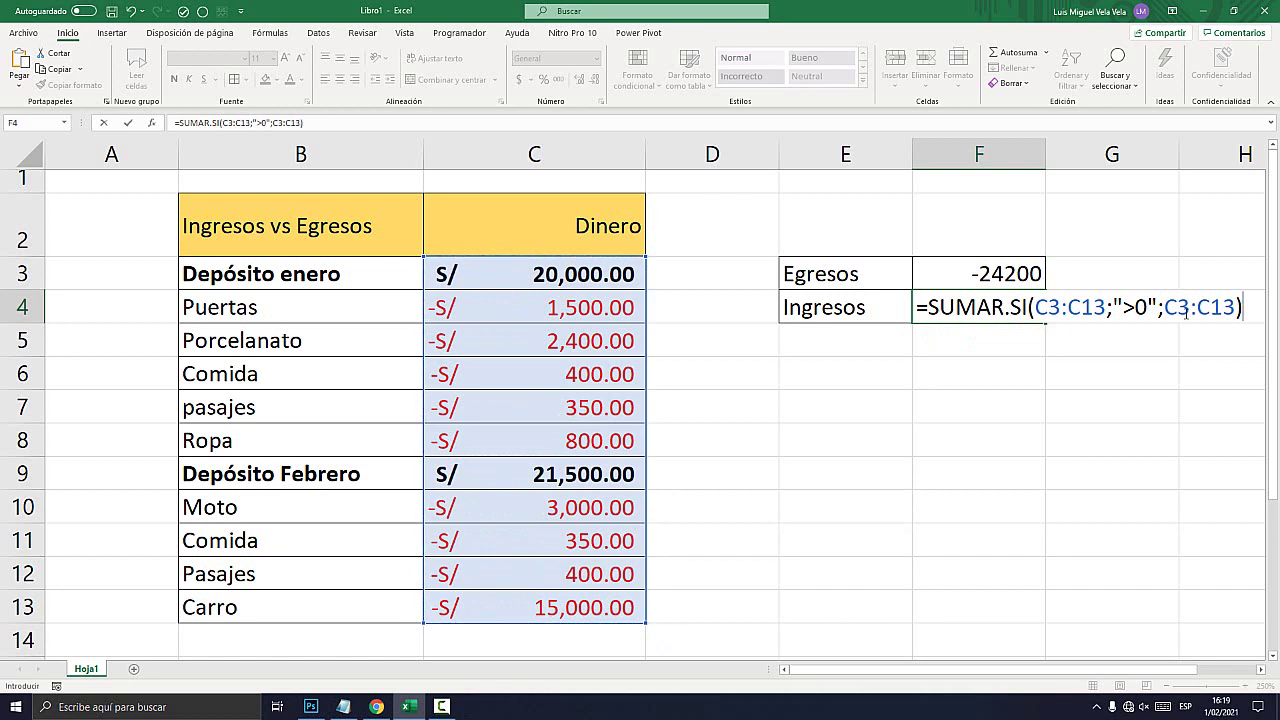
key(Return)
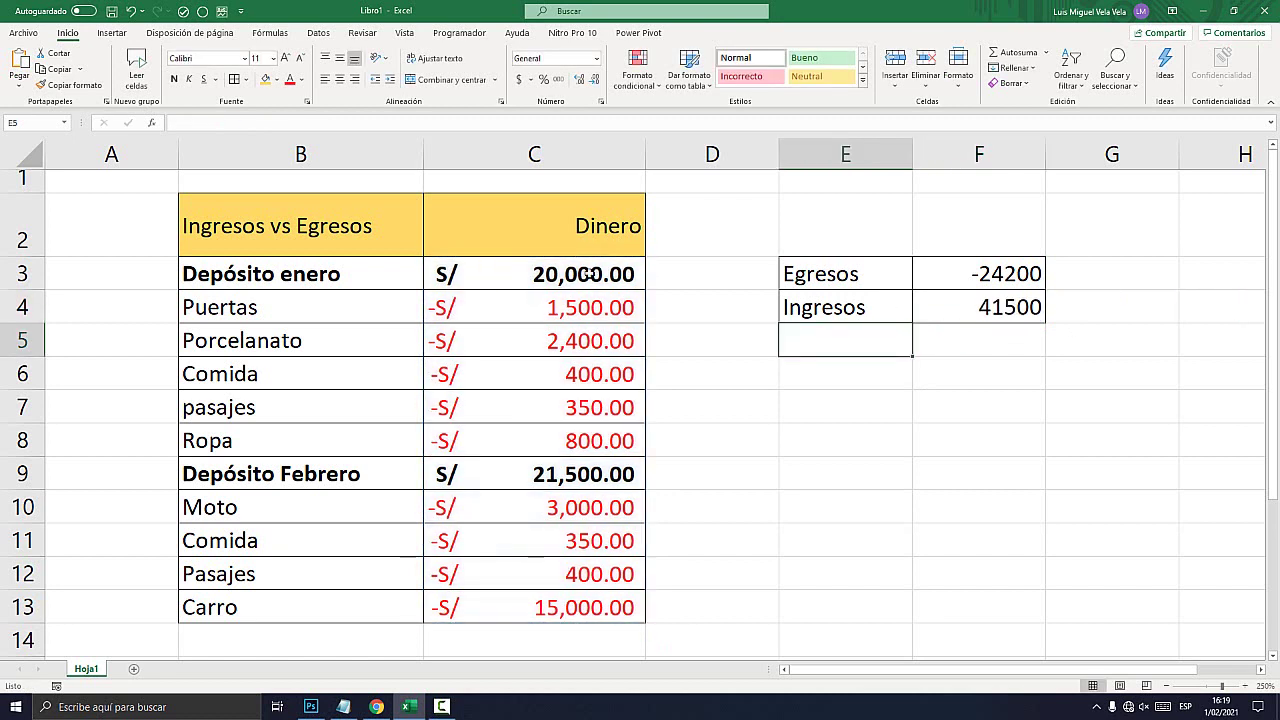
click(590, 276)
Format the totals F3:F4 as accounting in Peruvian soles (S/ Español (Perú)).
click(588, 478)
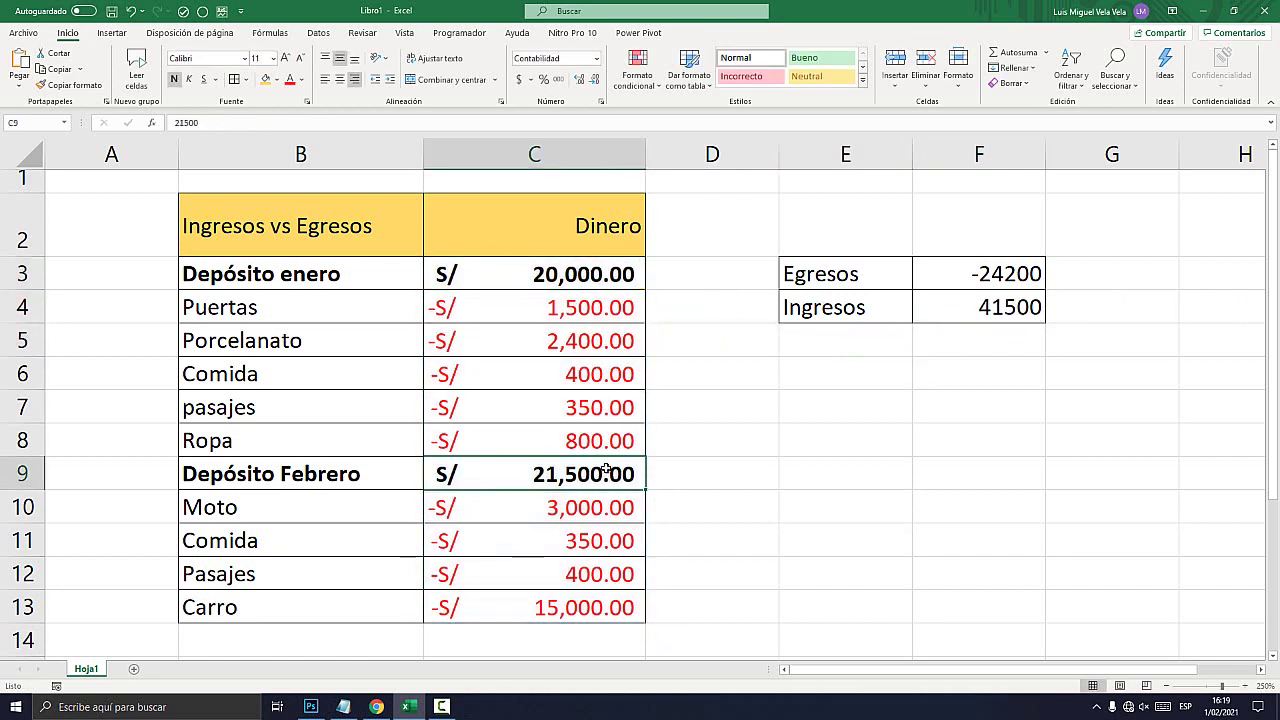
click(1003, 307)
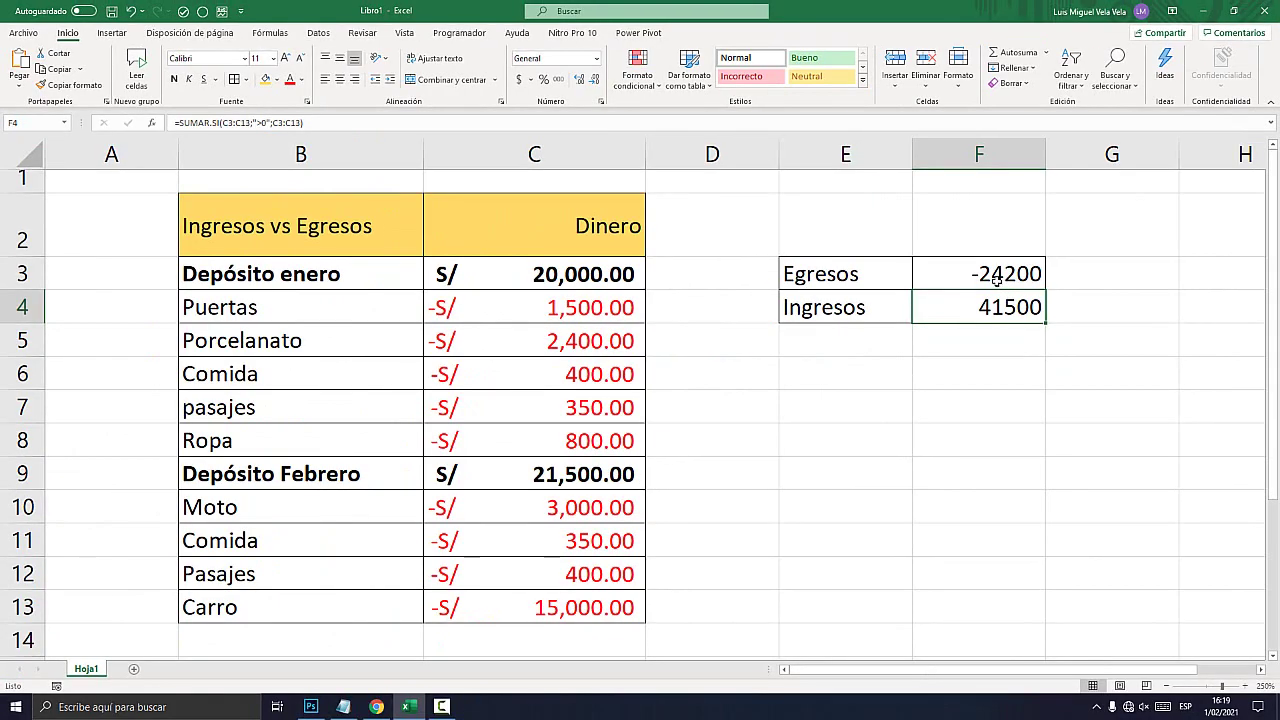
drag(995, 280, 995, 305)
click(596, 62)
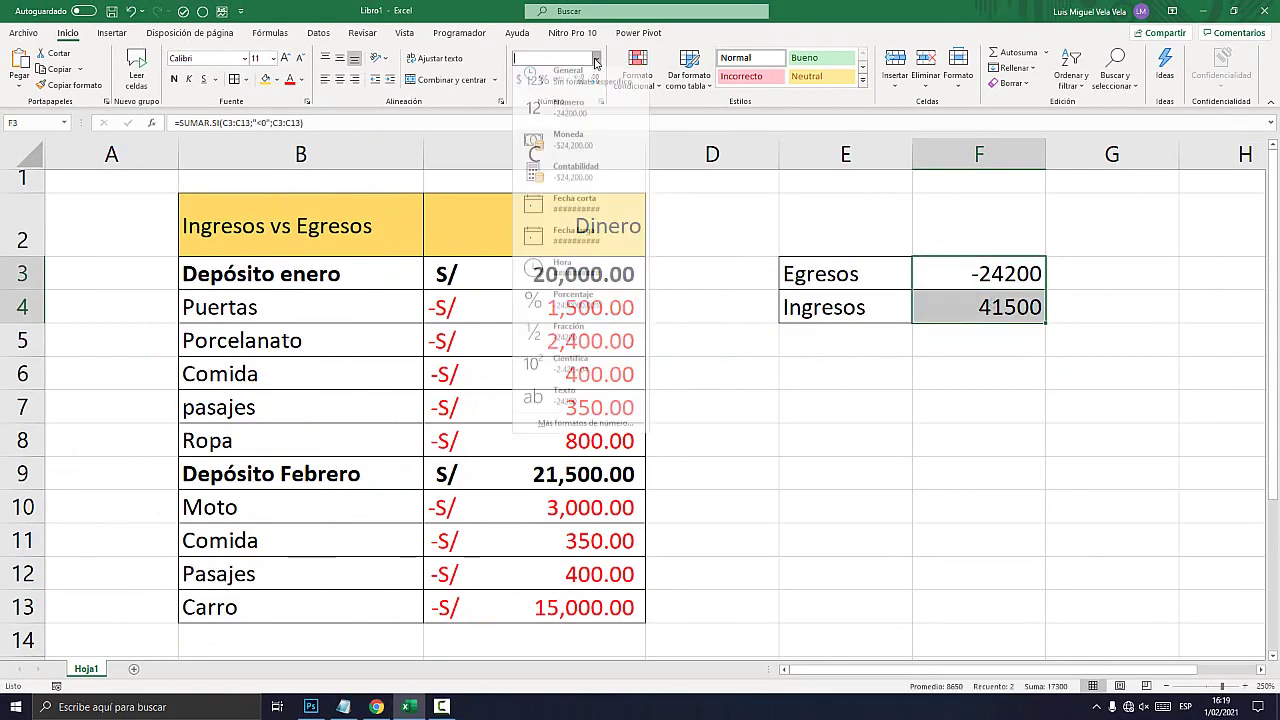
click(548, 138)
click(530, 79)
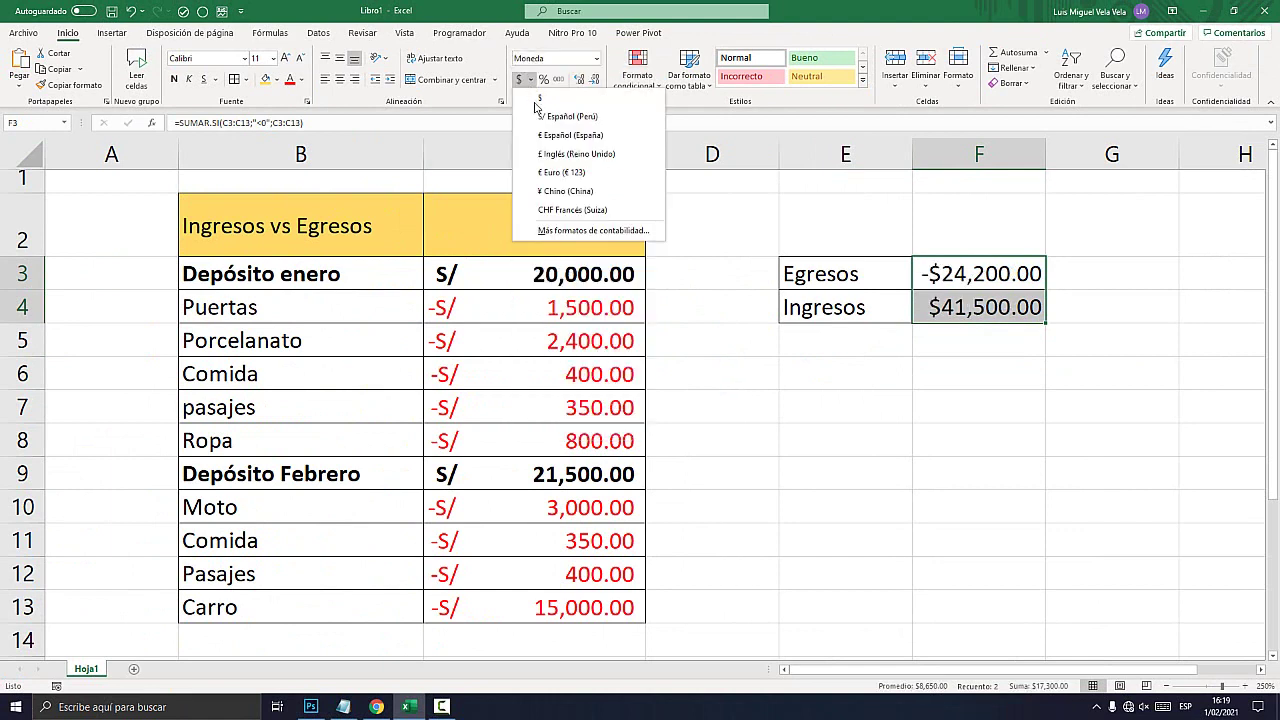
click(562, 116)
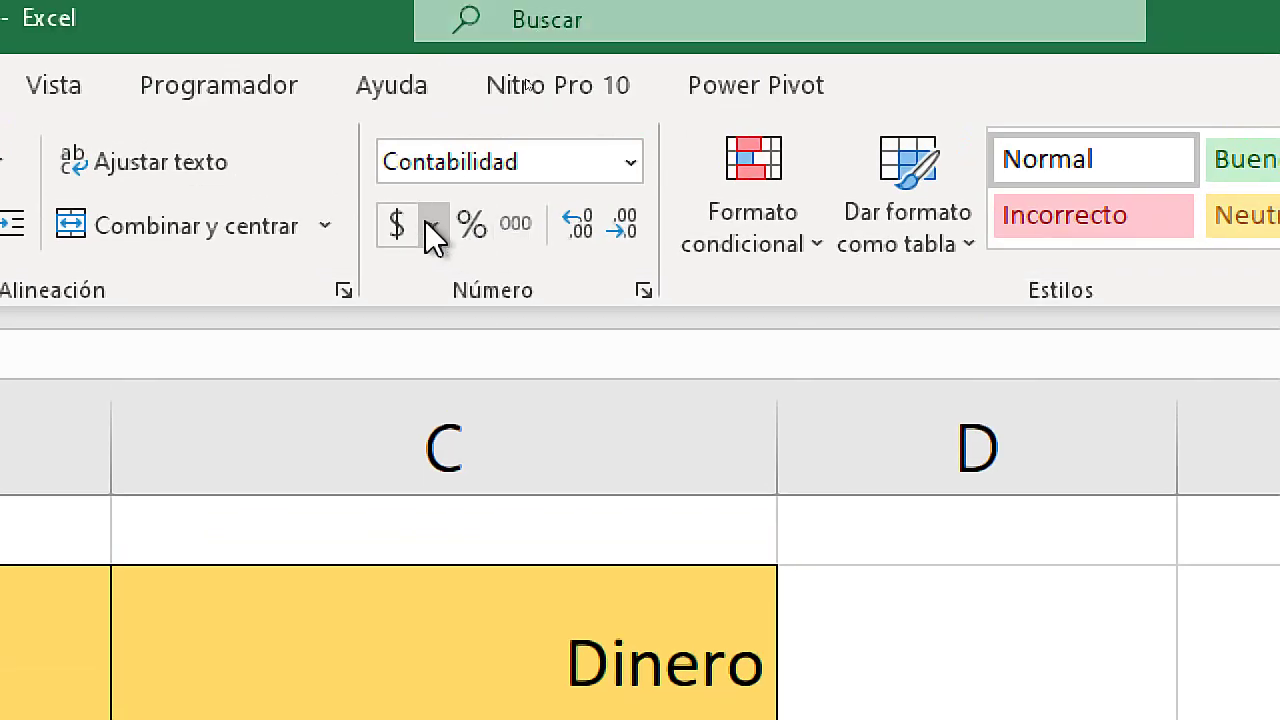
click(531, 79)
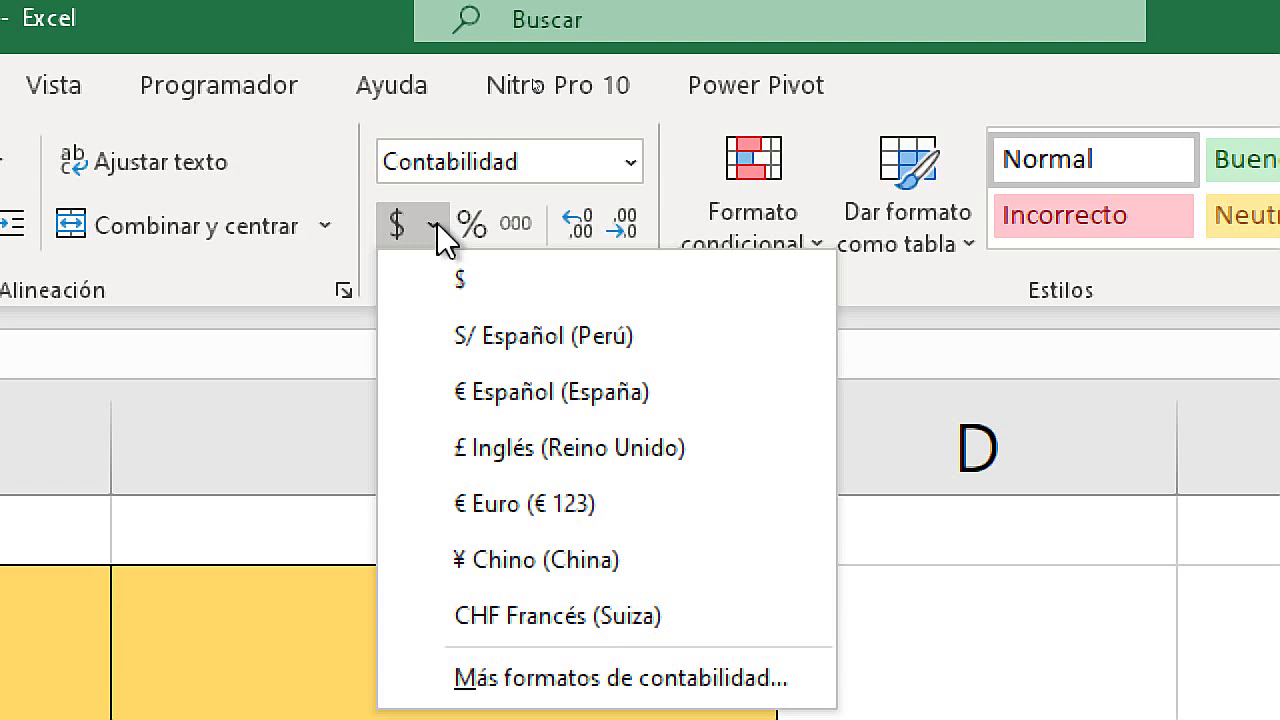
click(569, 335)
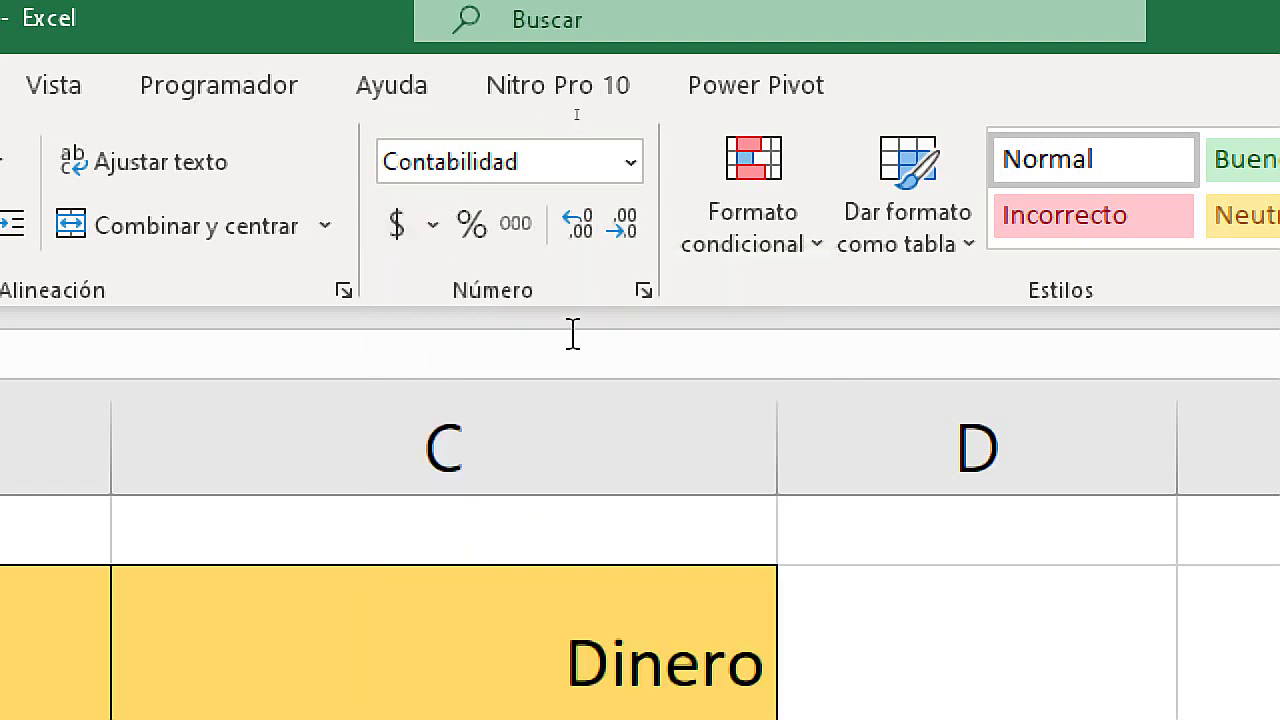
click(433, 224)
click(585, 335)
Widen column F to fit the soles values and check both totals' formulas.
click(985, 373)
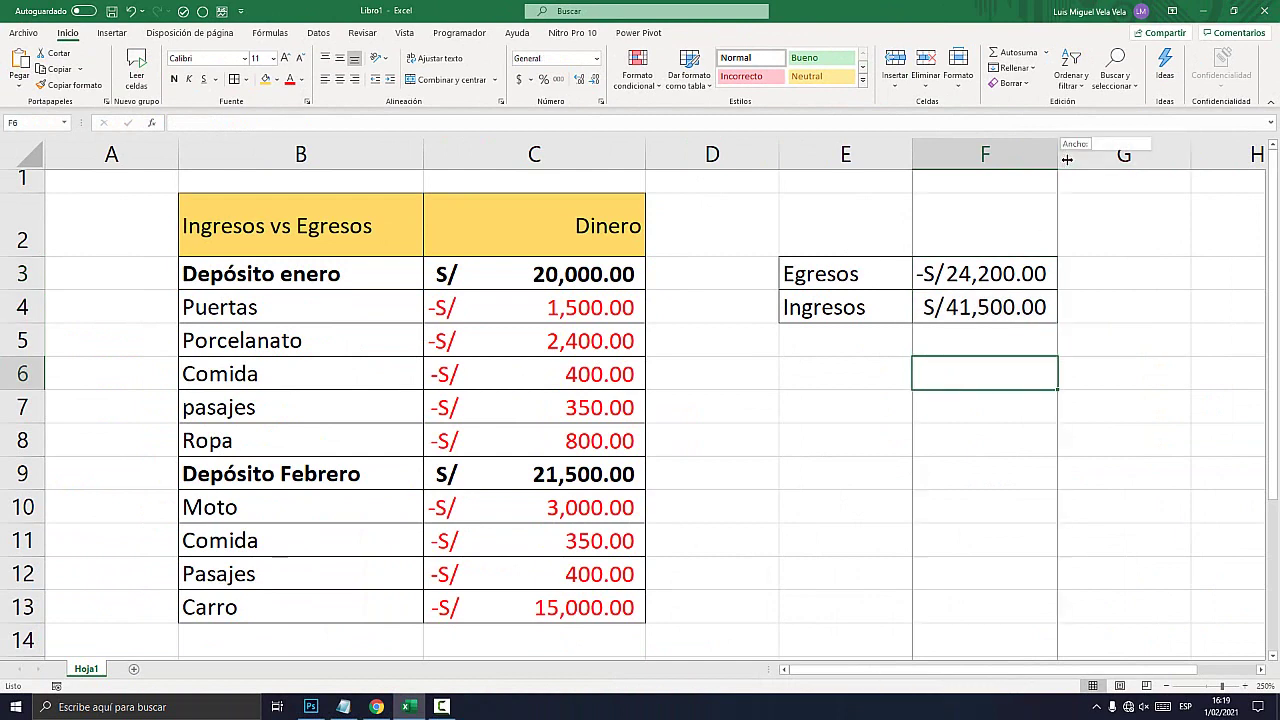
drag(1058, 154, 1094, 154)
click(1027, 336)
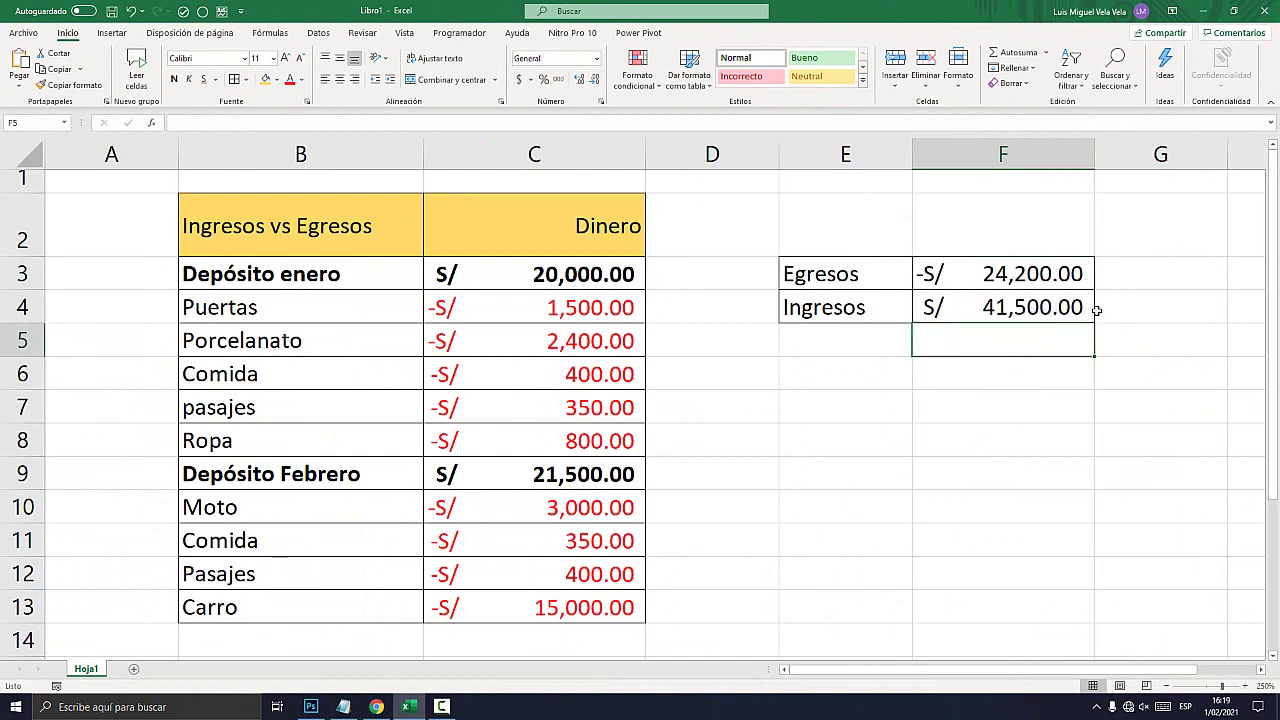
click(1026, 301)
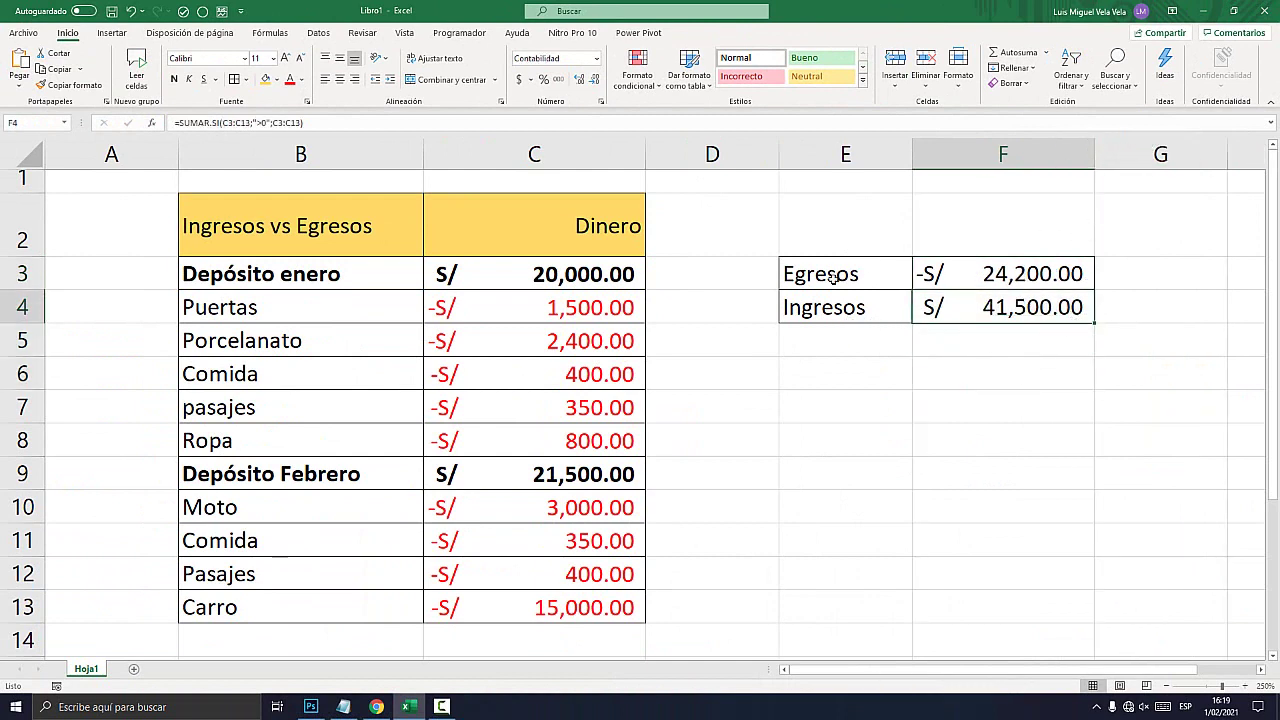
click(946, 280)
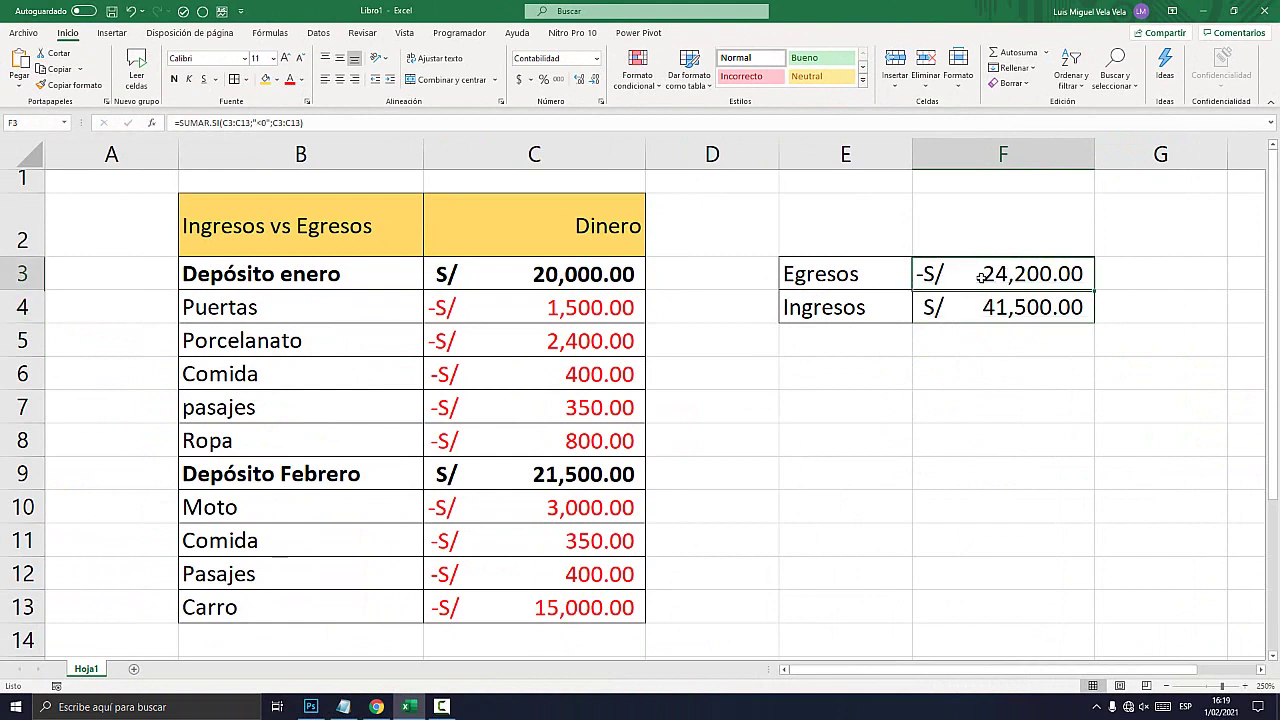
click(992, 336)
Enter =SUMA(F3:F4) in F5, giving a net balance of S/ 17,300.00.
text(=)
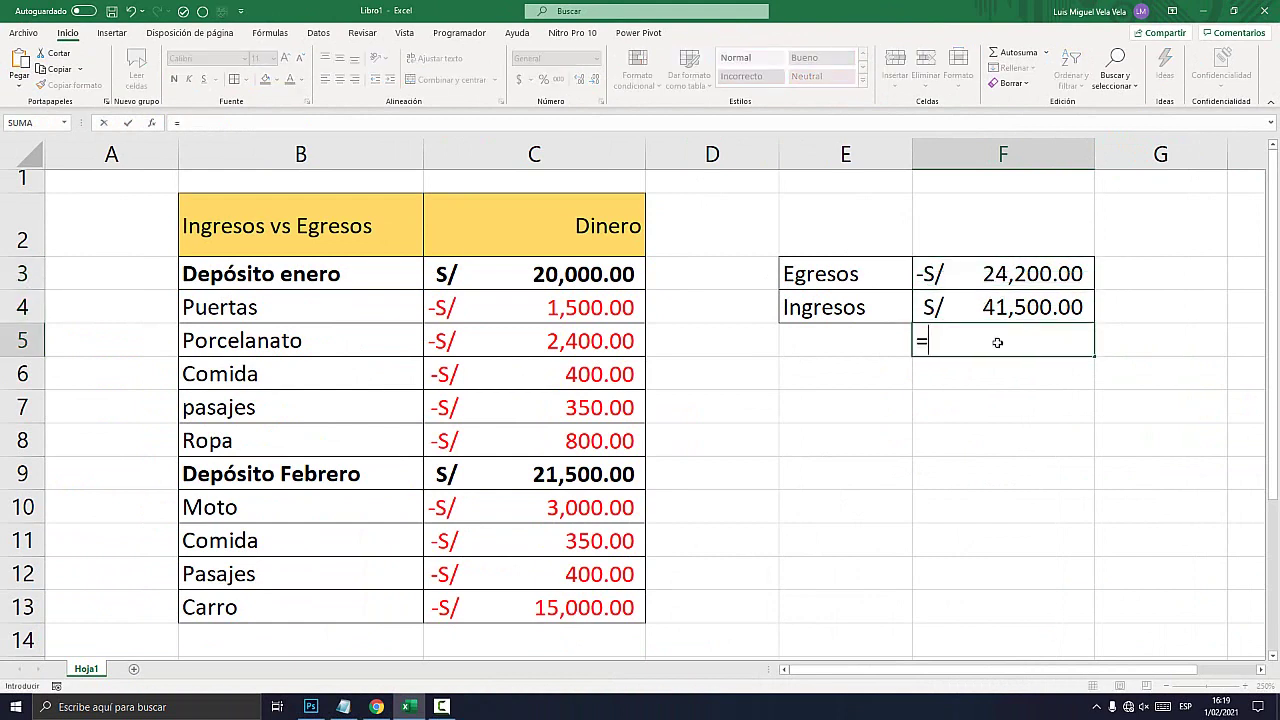
text(suma)
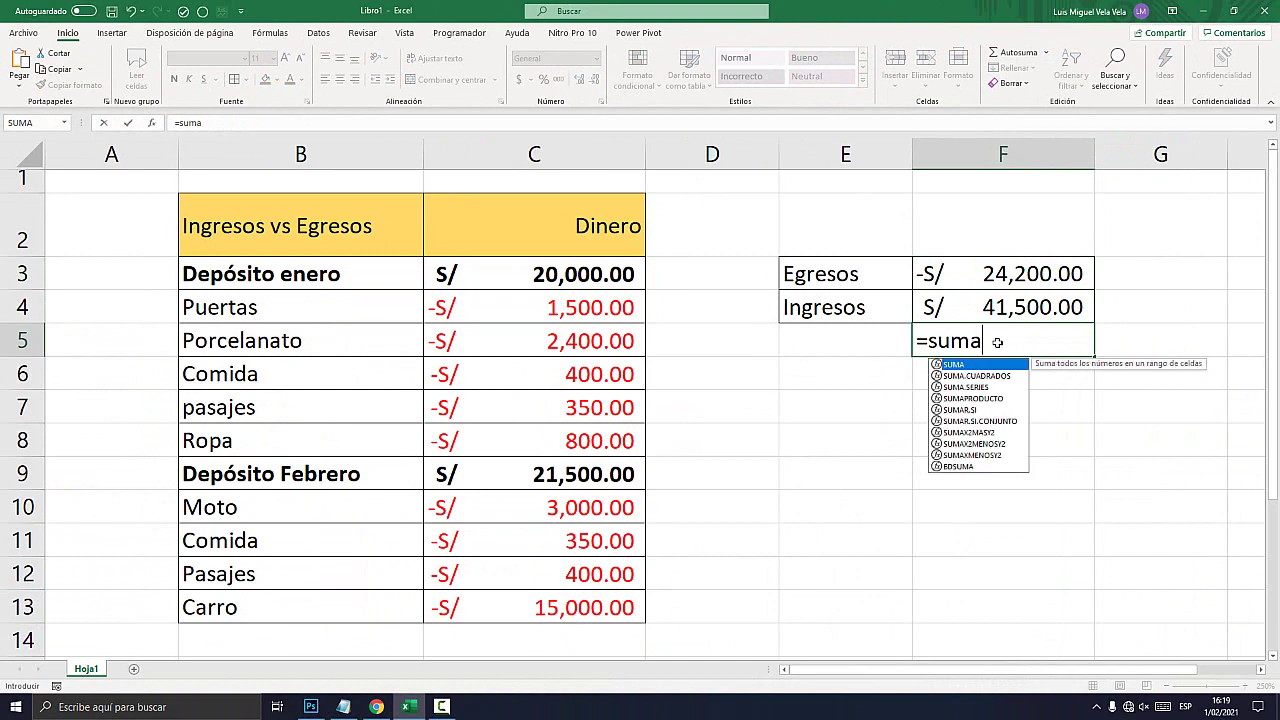
key(Tab)
drag(1002, 320, 1003, 276)
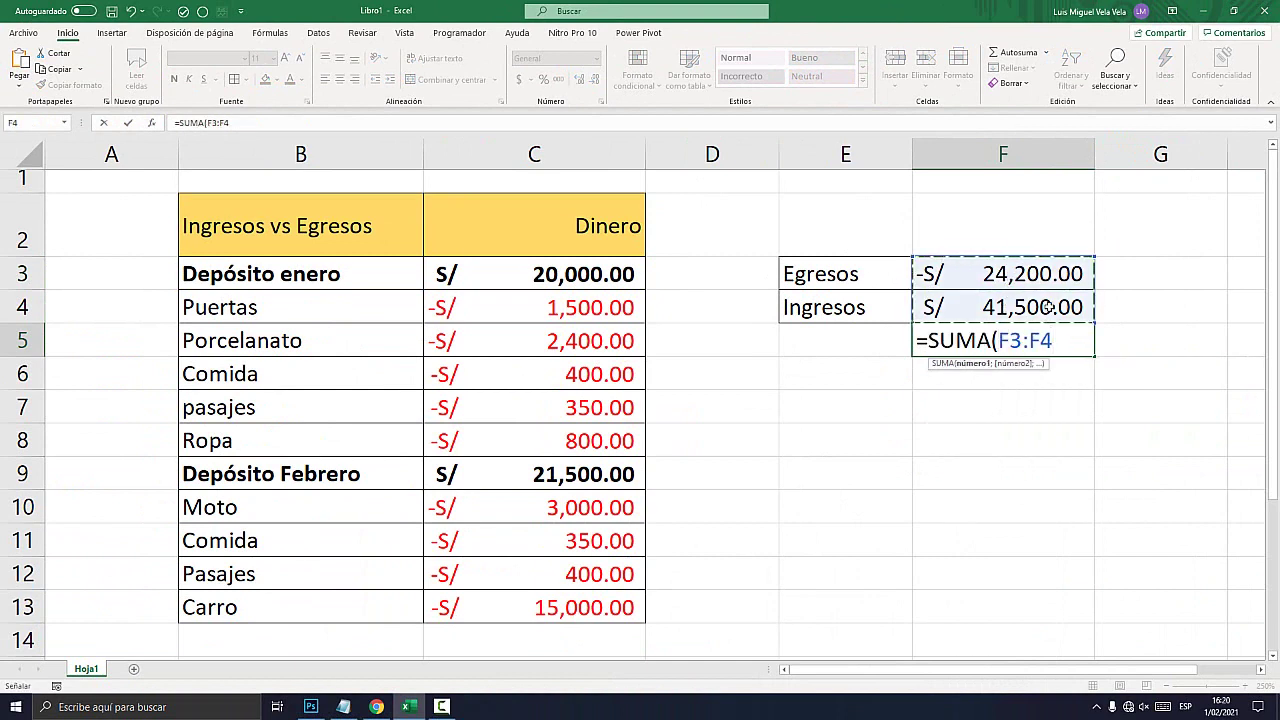
text(=)
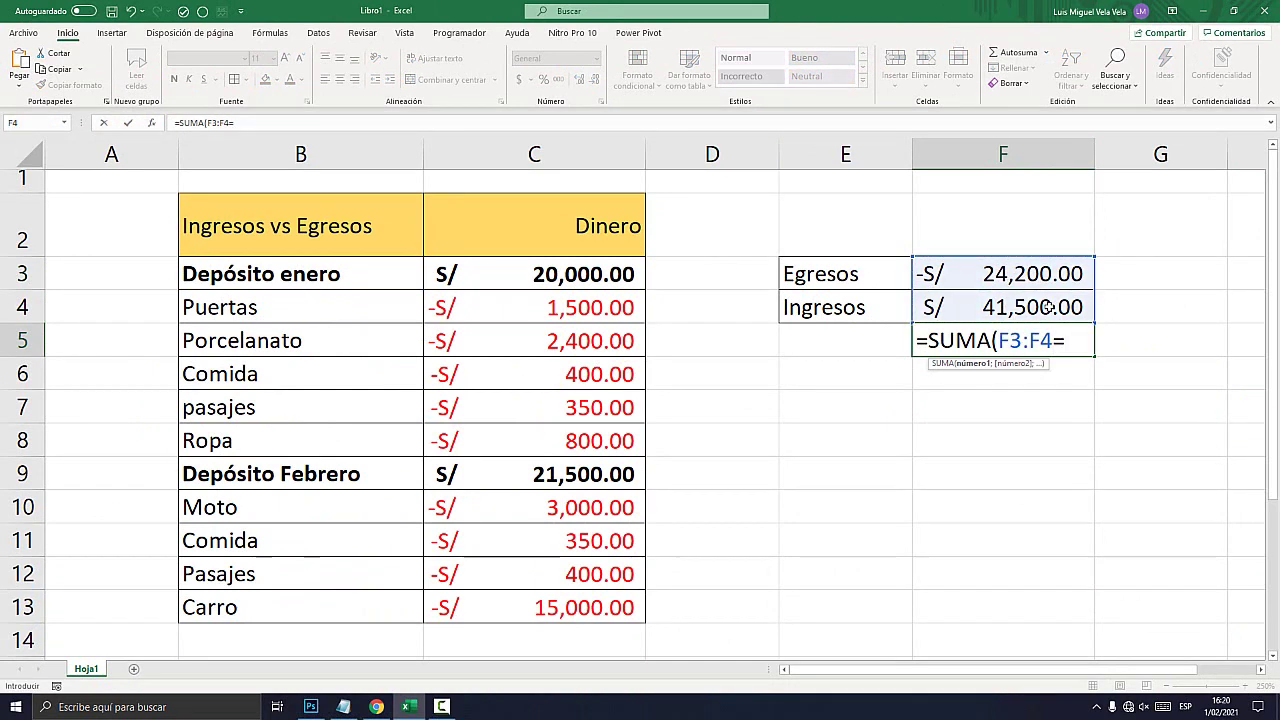
key(BackSpace)
text())
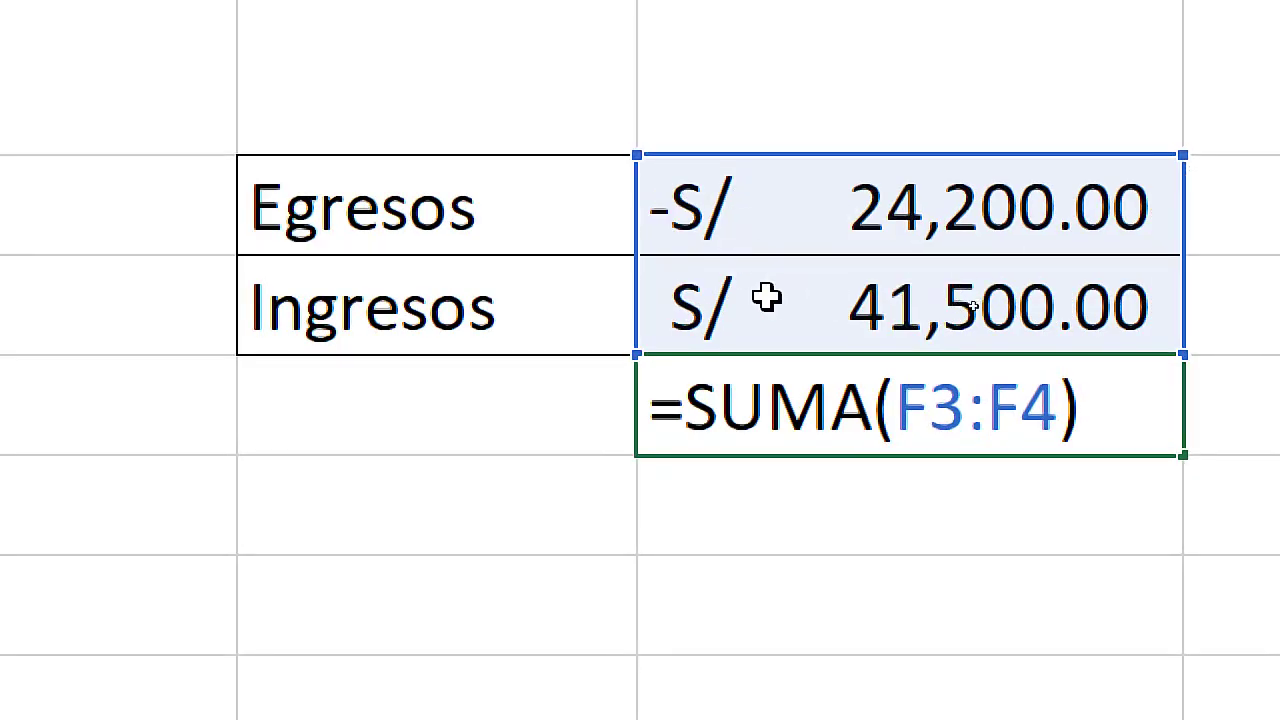
key(Return)
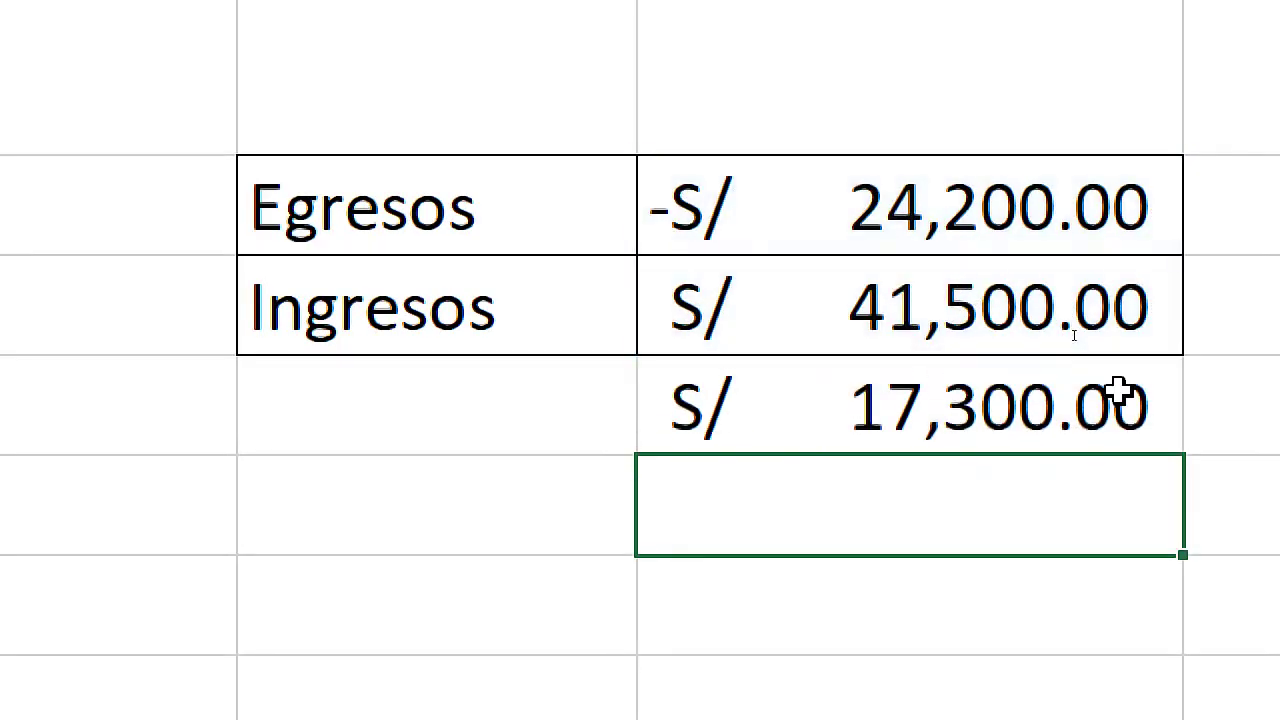
Fill F5 yellow and compare it with the Egresos total.
click(1083, 428)
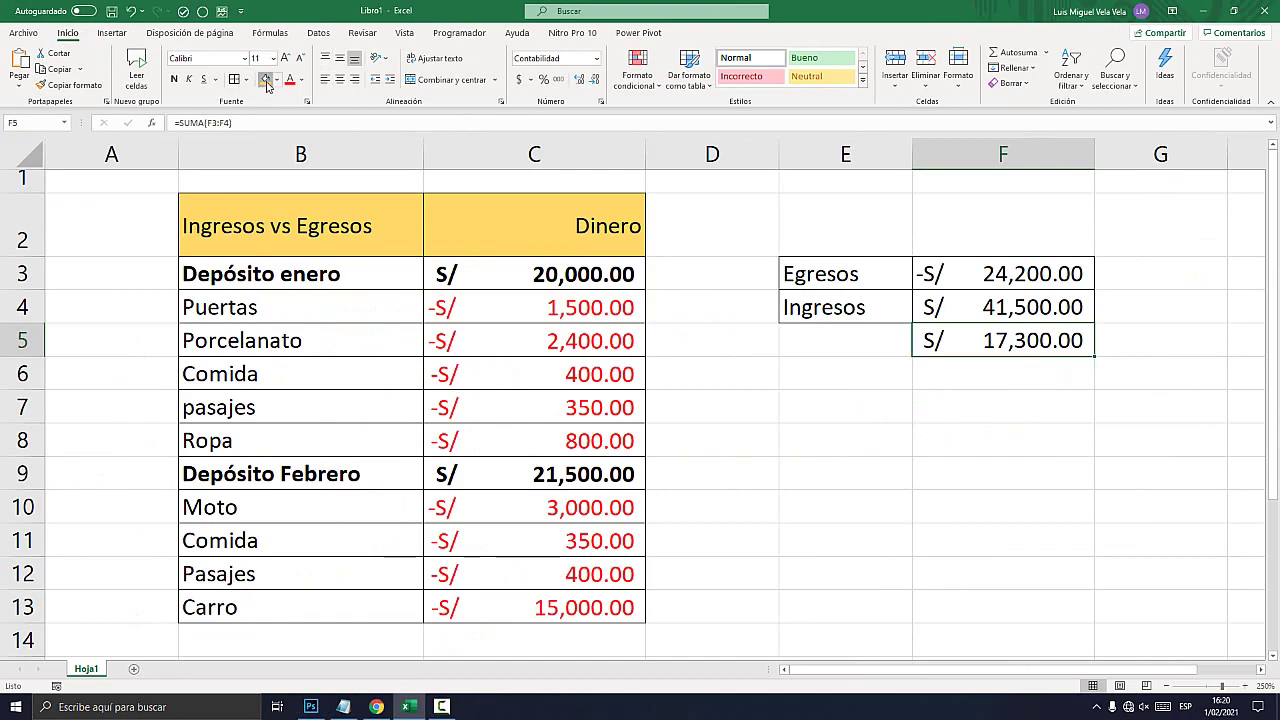
click(266, 79)
click(1038, 470)
click(1050, 345)
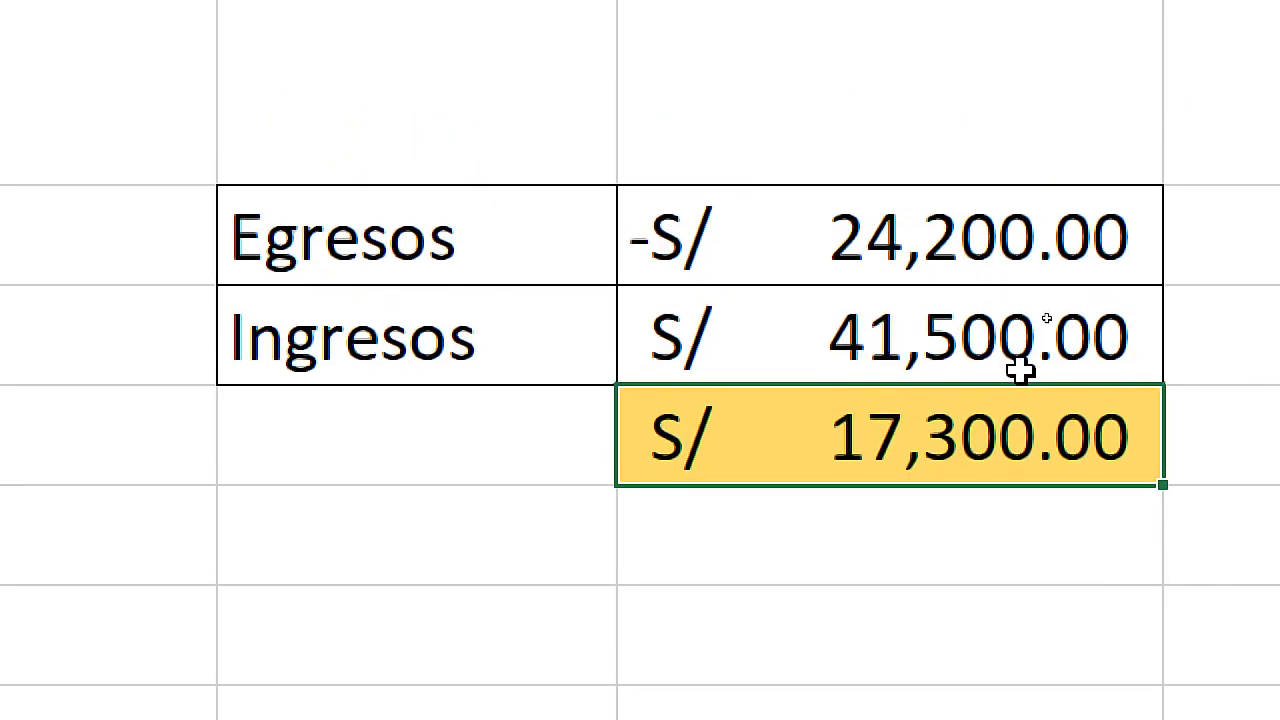
click(900, 240)
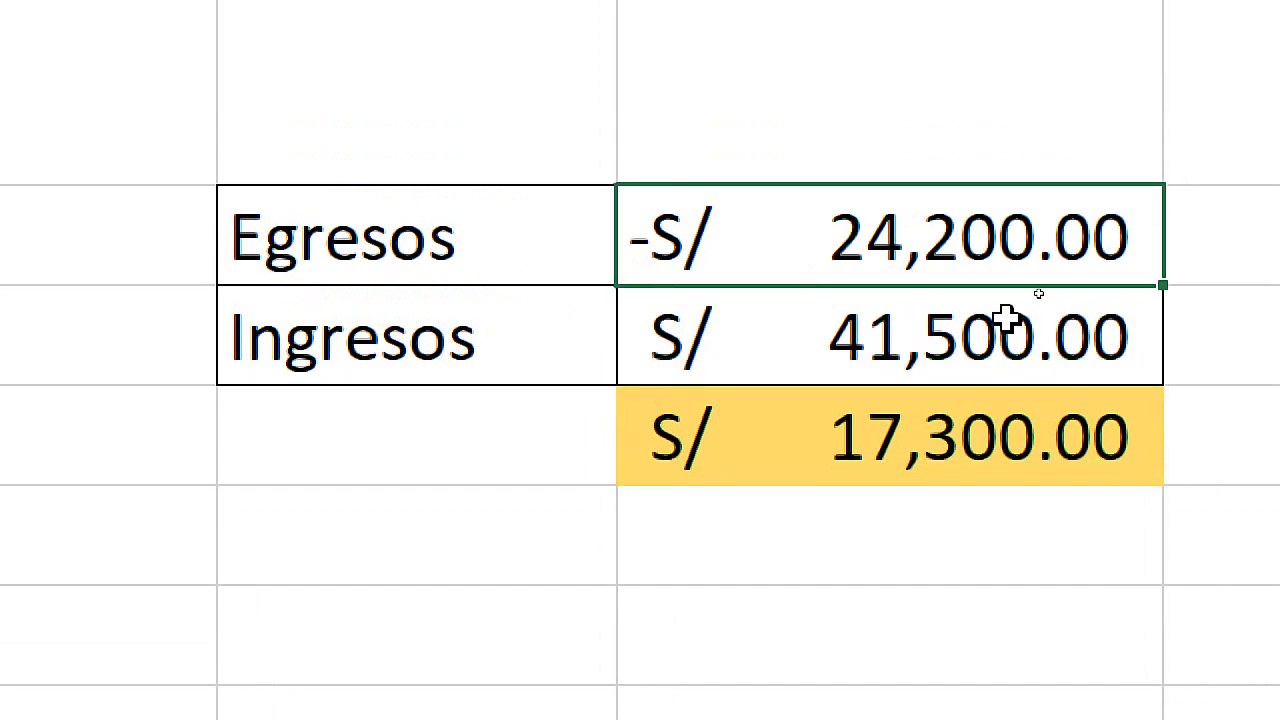
click(912, 462)
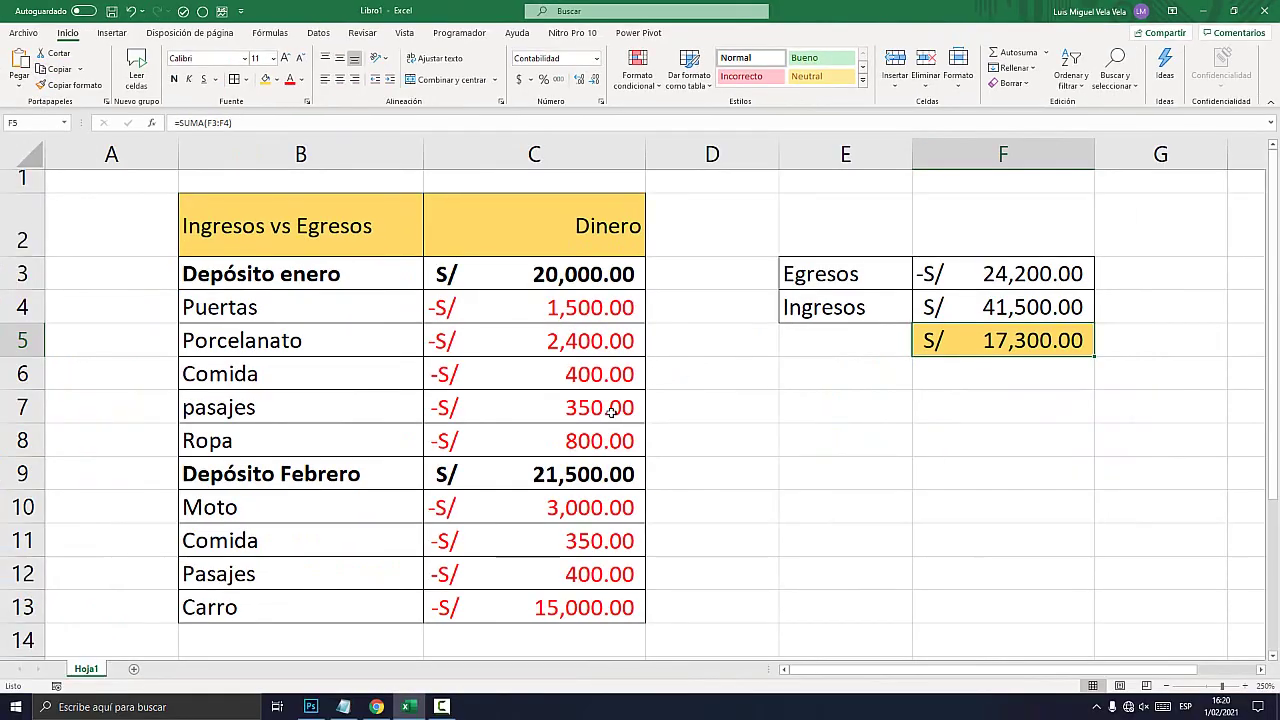
scroll(600, 420, down, 1)
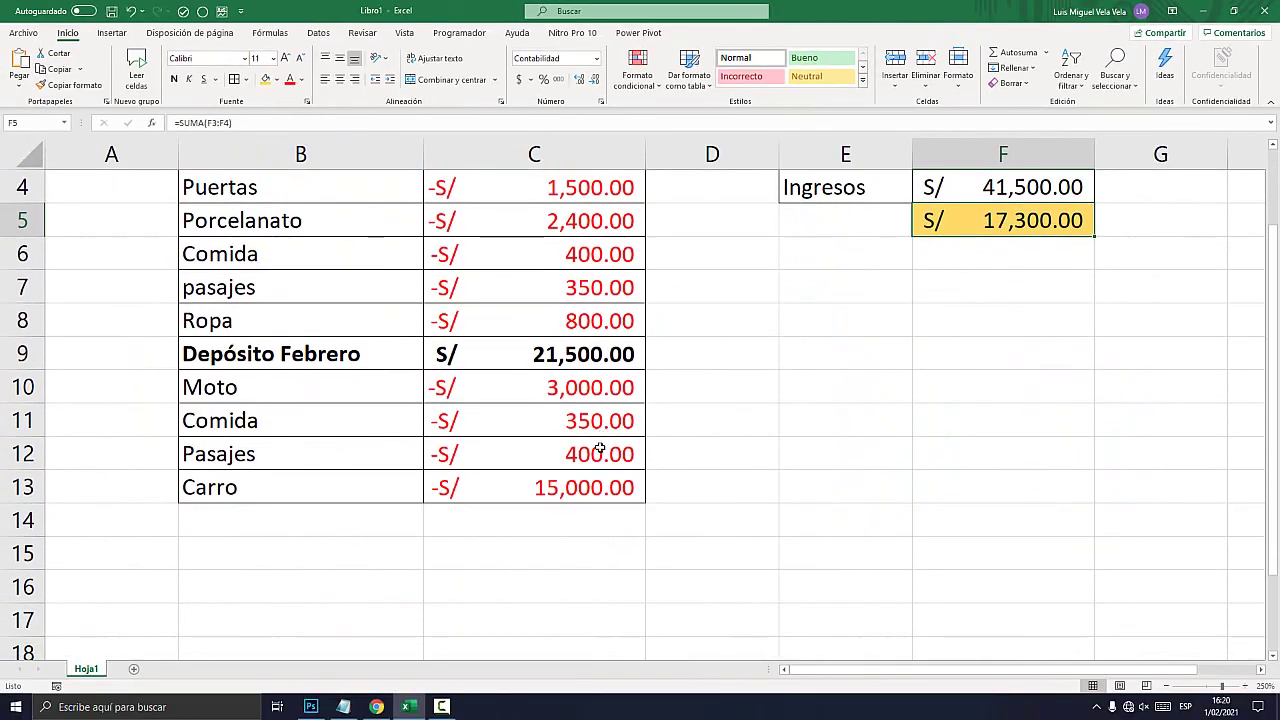
Enter =SUMA(C3:C13) in C14 under the Dinero column, giving S/ 17,300.00.
click(584, 530)
scroll(600, 525, up, 1)
scroll(610, 515, down, 1)
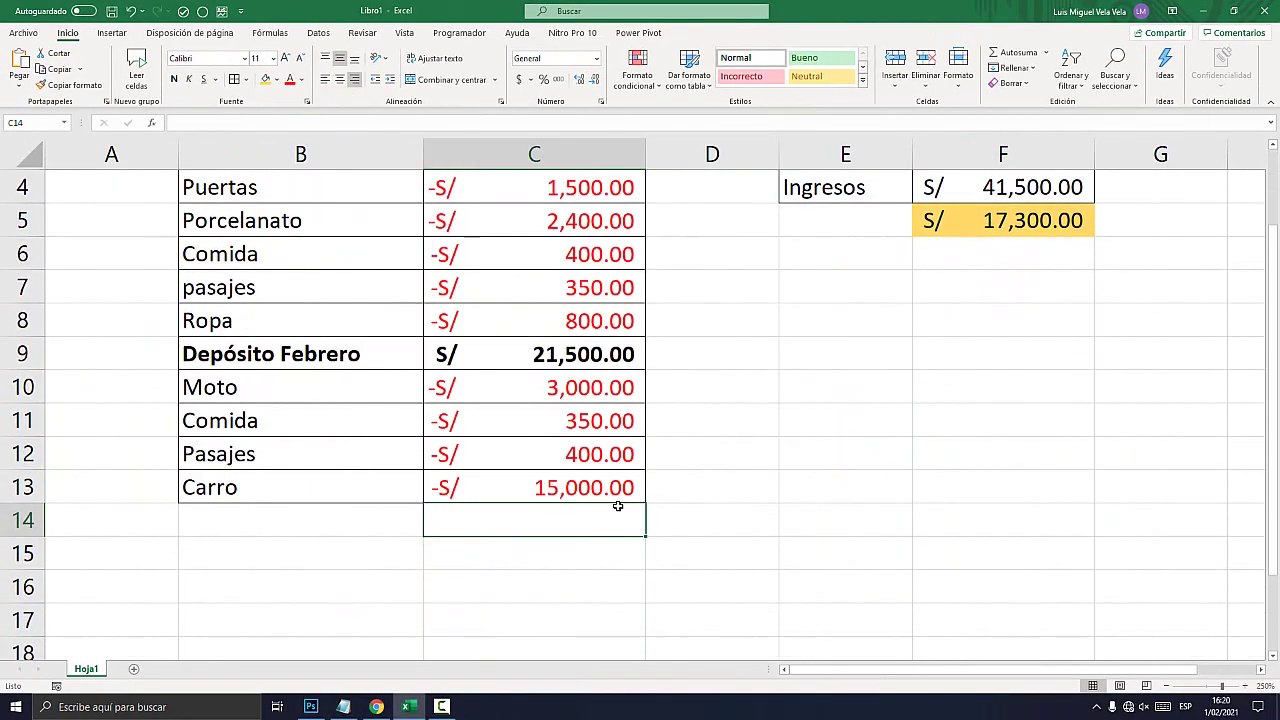
text(=)
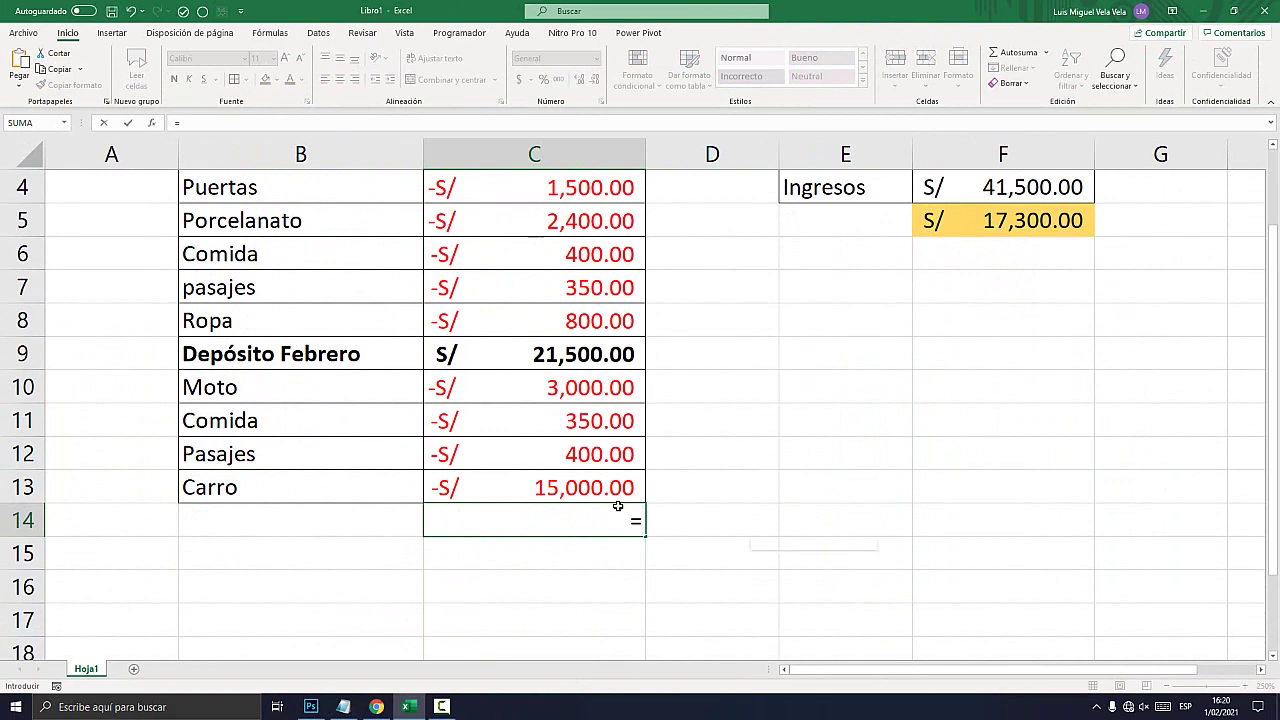
text(suma)
key(Tab)
mouse_move(612, 490)
mouse_down()
mouse_move(568, 220)
mouse_move(562, 267)
mouse_up()
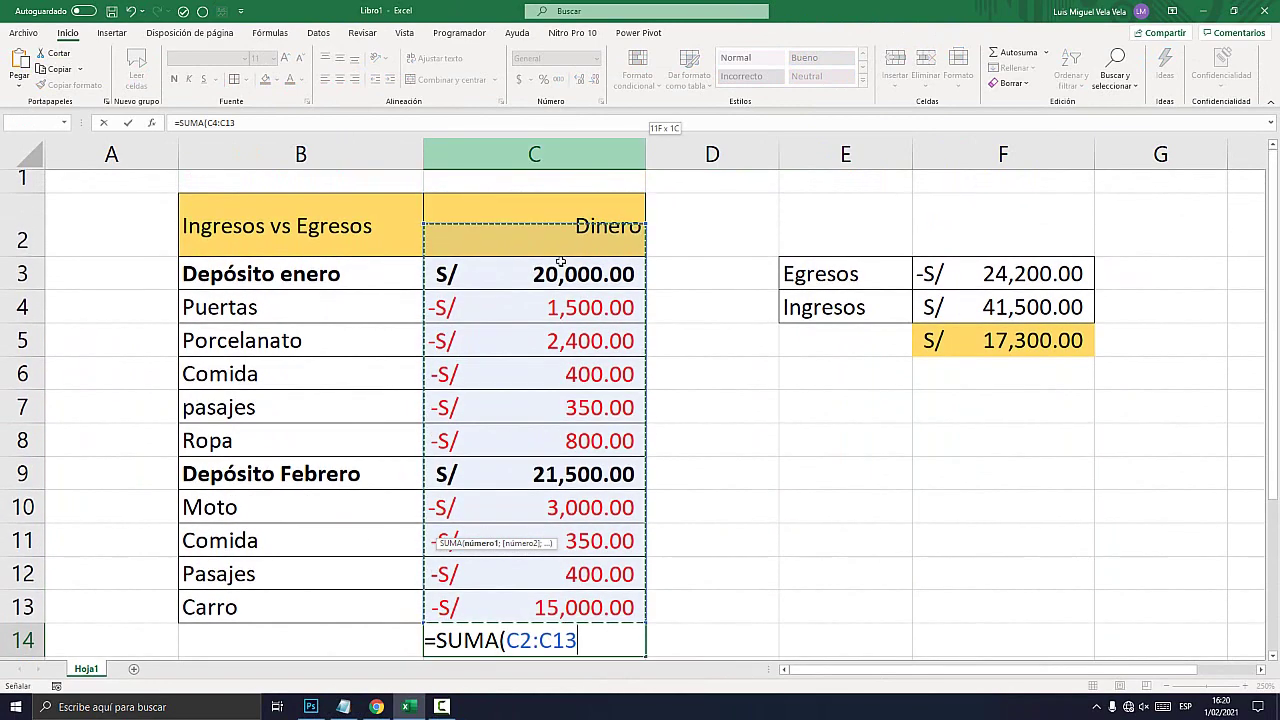
text())
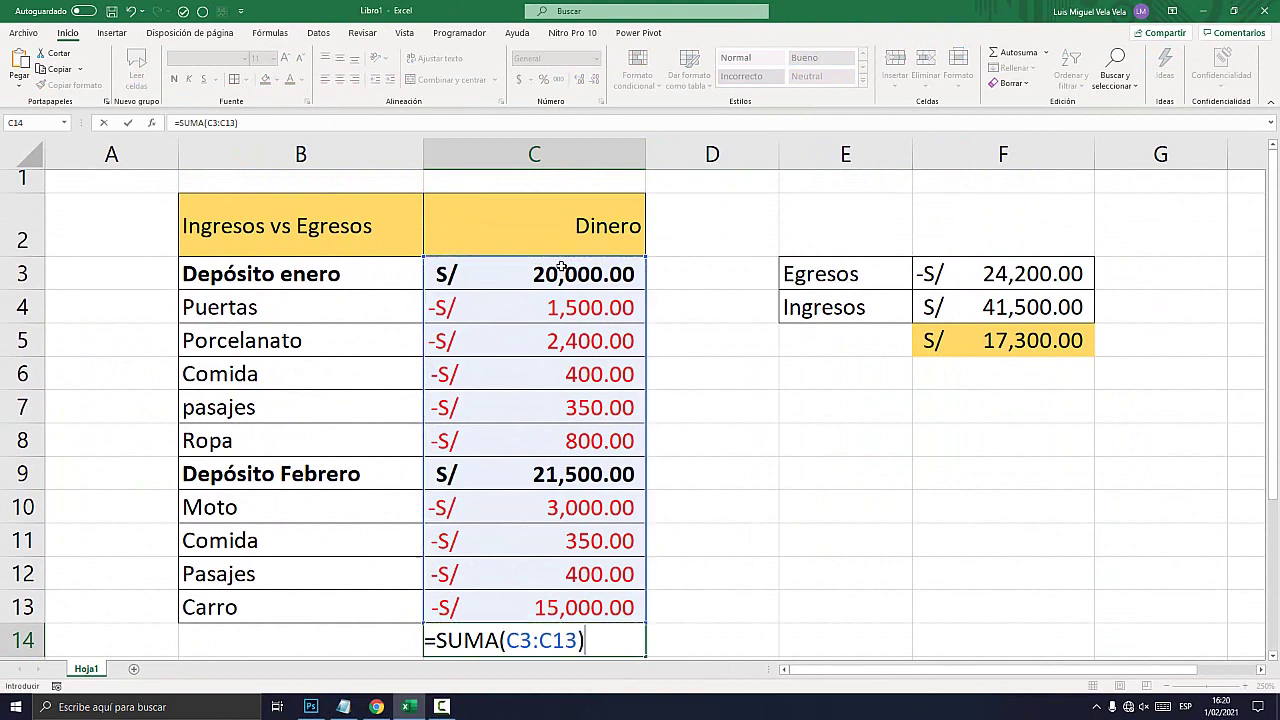
key(Return)
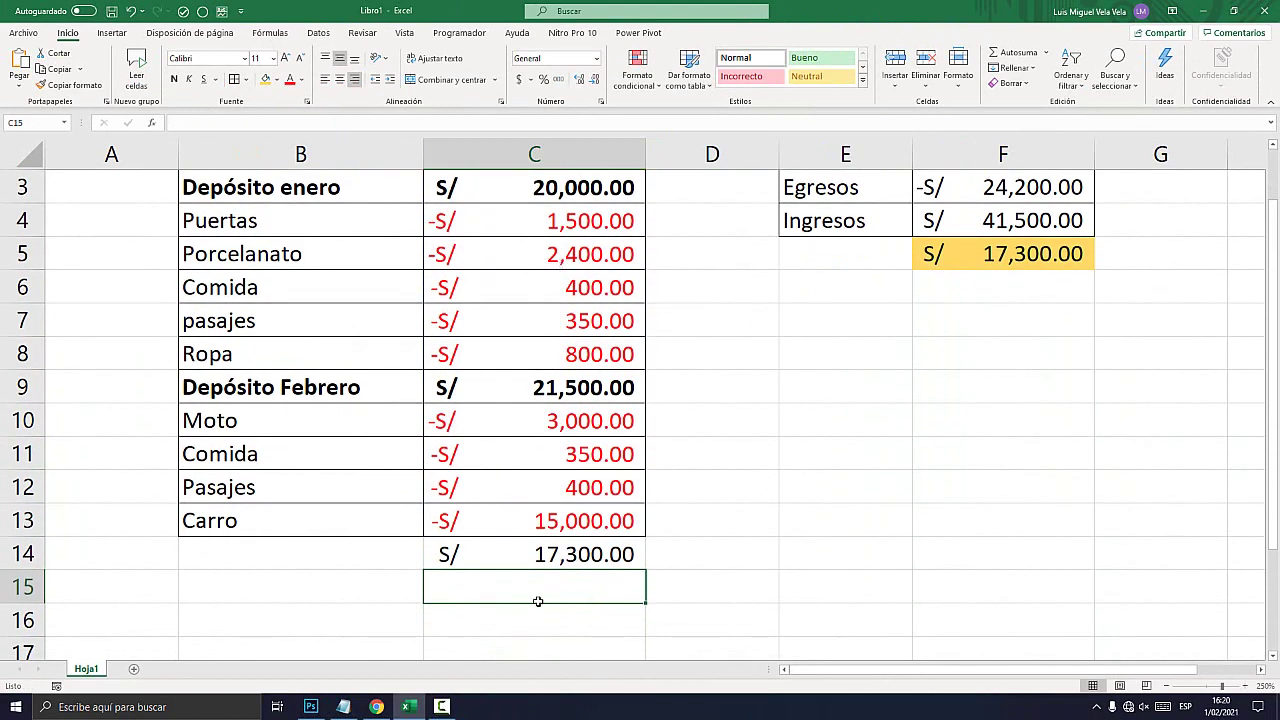
Fill C14 yellow and compare it with the F5 net balance.
click(571, 557)
click(266, 79)
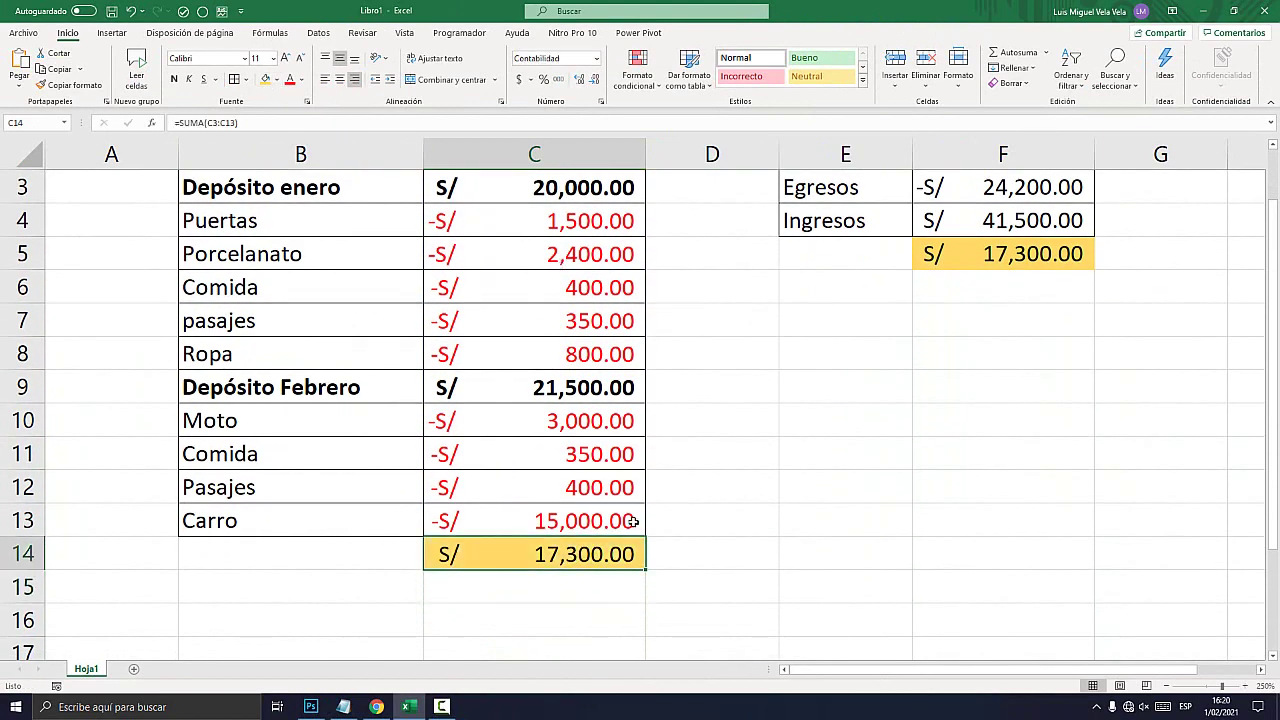
click(592, 596)
click(566, 558)
click(1000, 265)
scroll(774, 414, up, 1)
scroll(427, 373, up, 1)
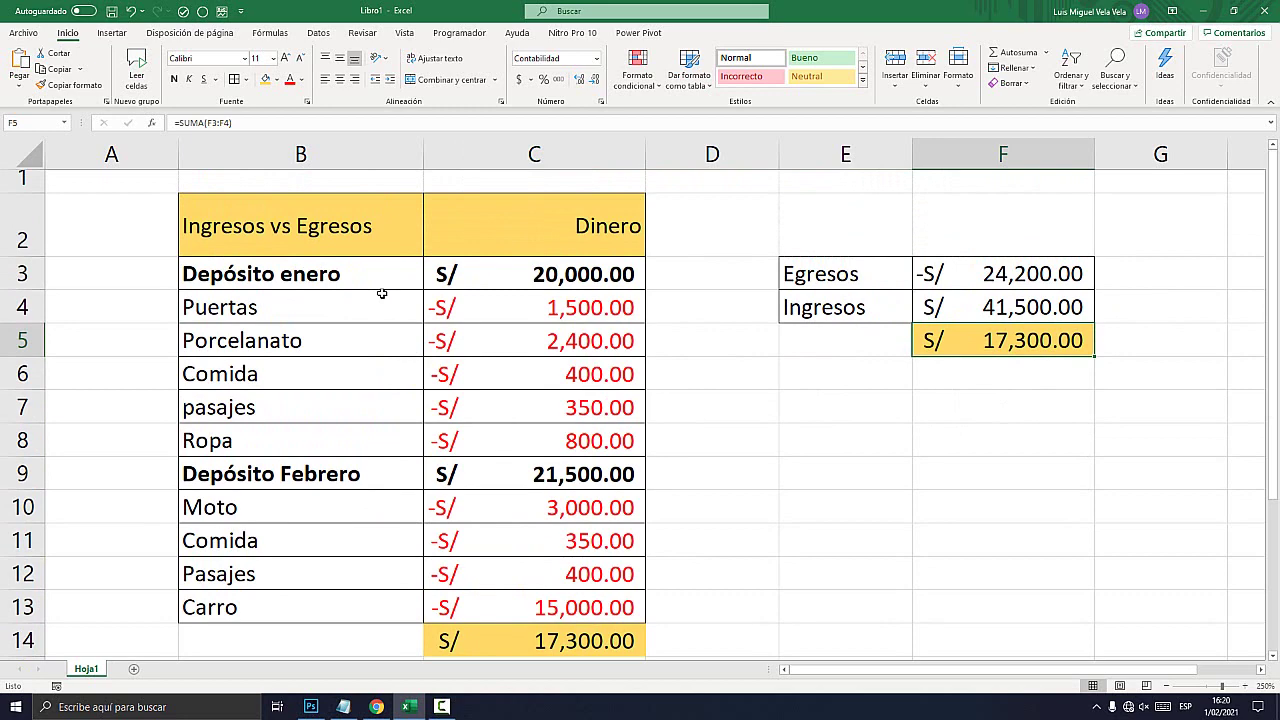
scroll(723, 403, down, 2)
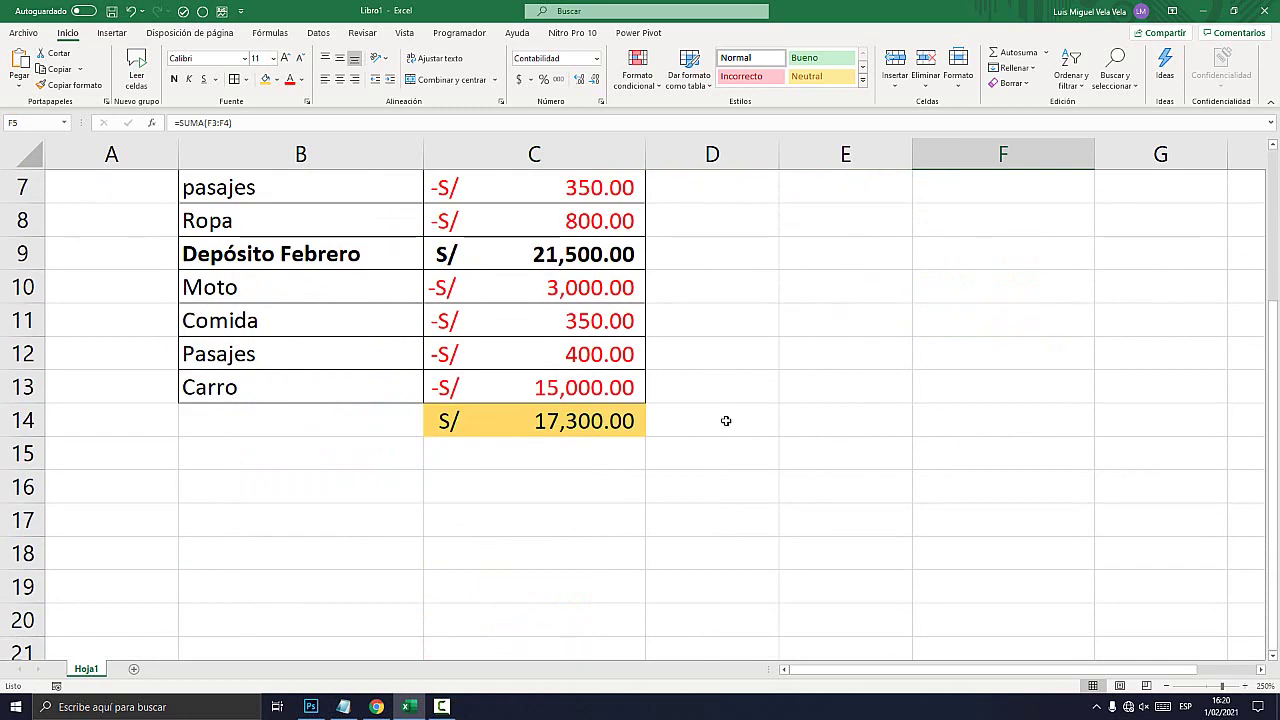
scroll(725, 420, up, 2)
double_click(1000, 274)
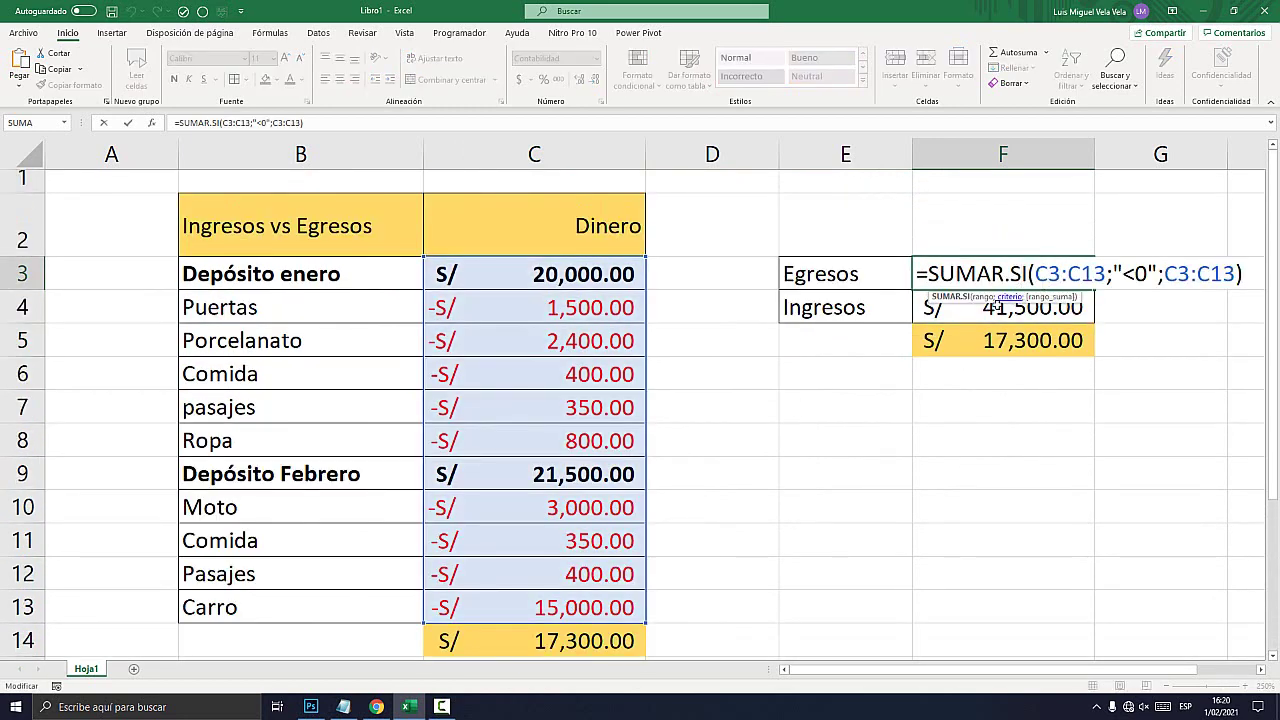
key(Escape)
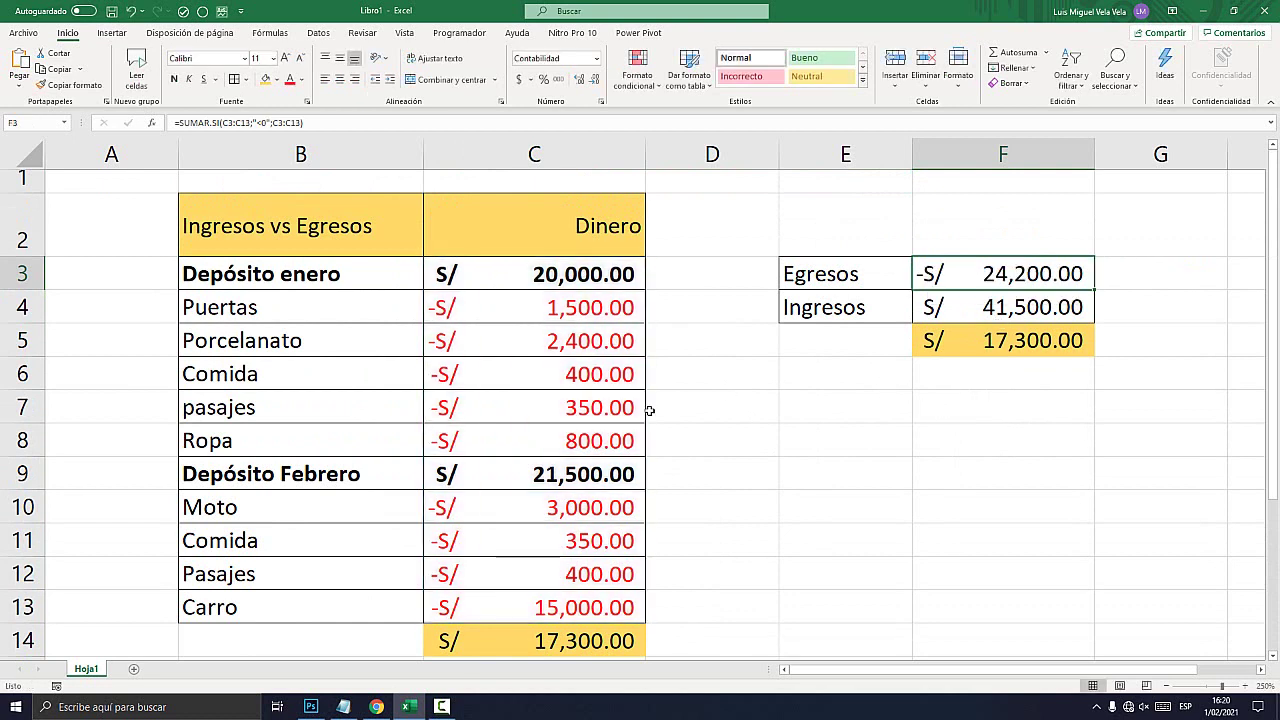